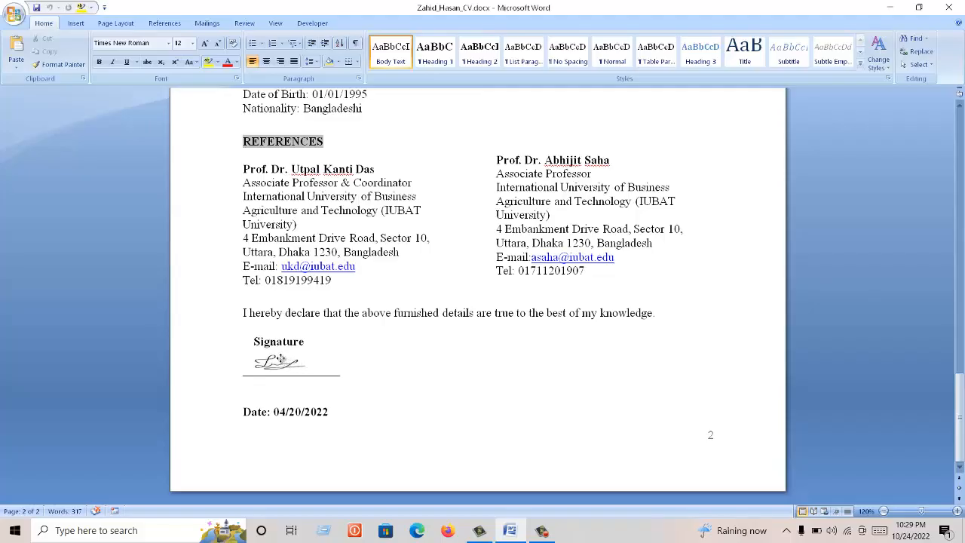
# Step: Inspect the signature picture below the declaration in the CV, and close the document
pyautogui.click(279, 359)
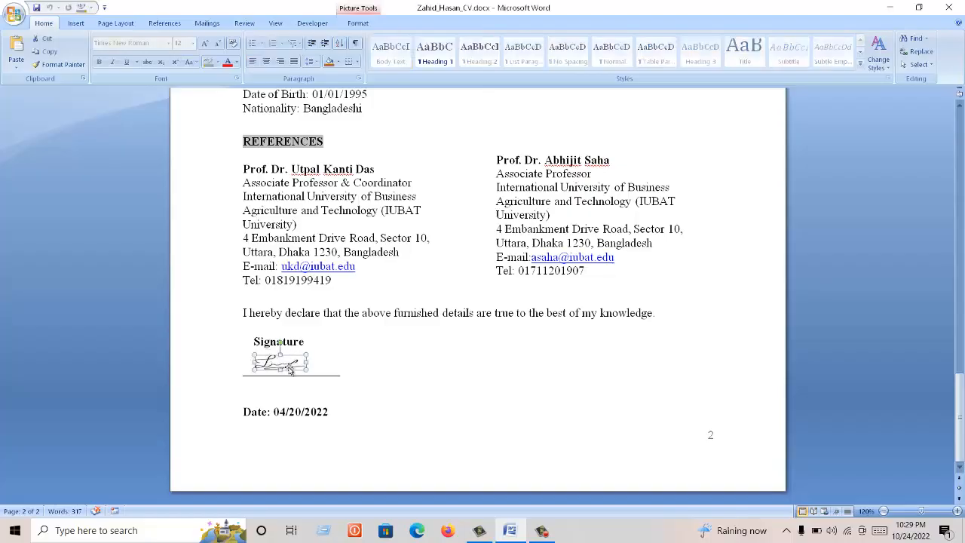
pyautogui.click(339, 353)
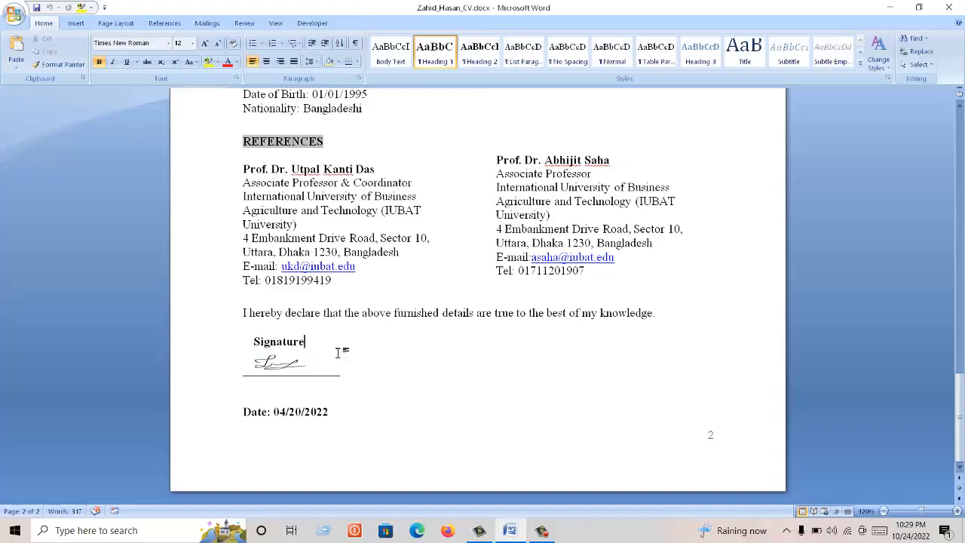
pyautogui.click(949, 16)
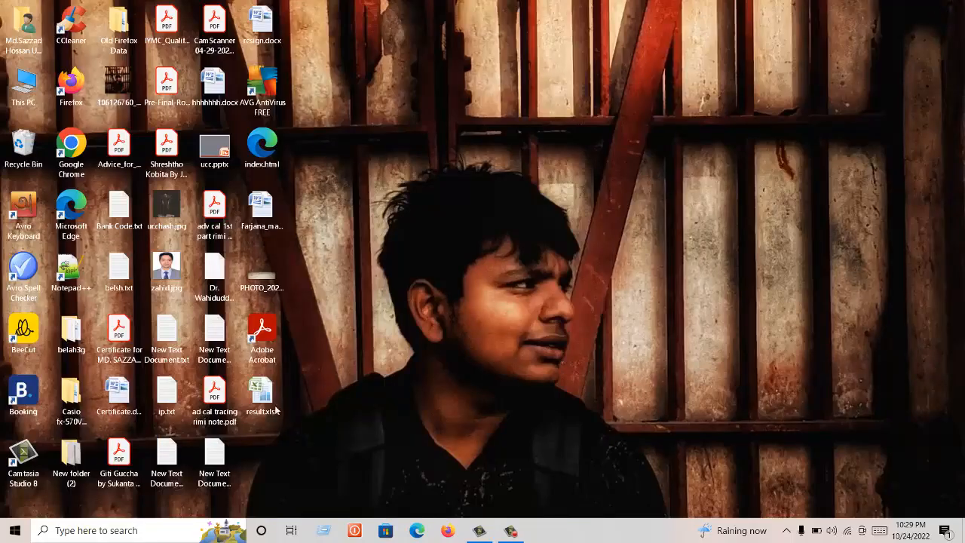
# Step: Search the computer for "paint" and launch the Paint app
pyautogui.click(153, 531)
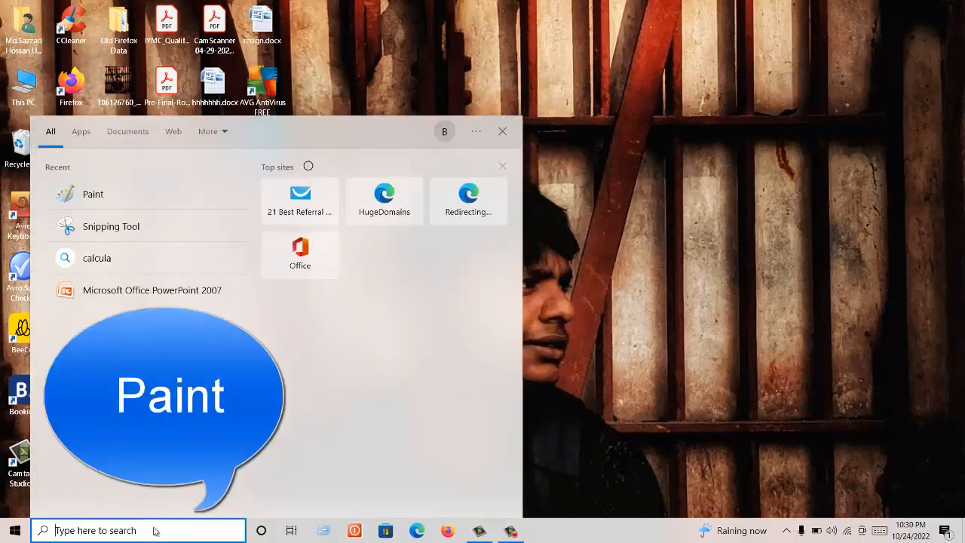
pyautogui.write('paint')
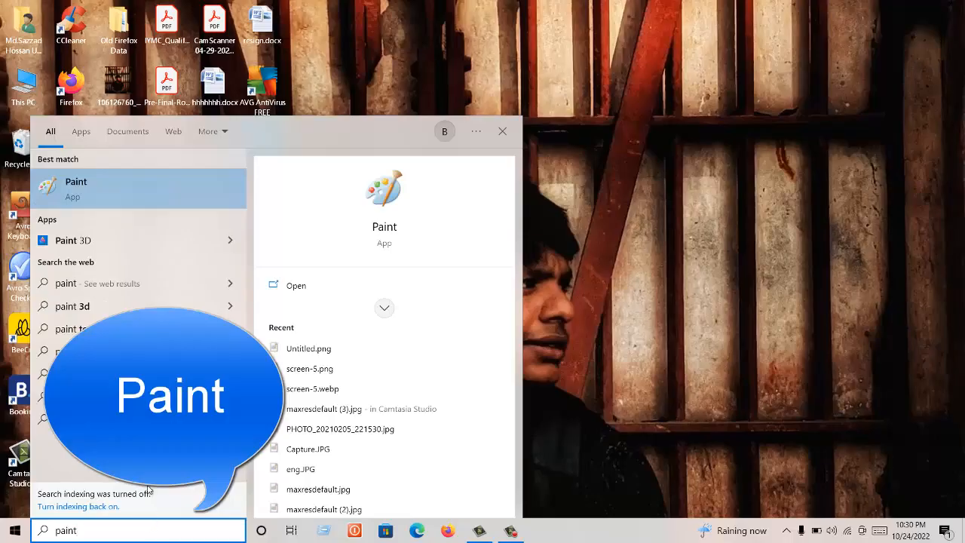
pyautogui.click(138, 196)
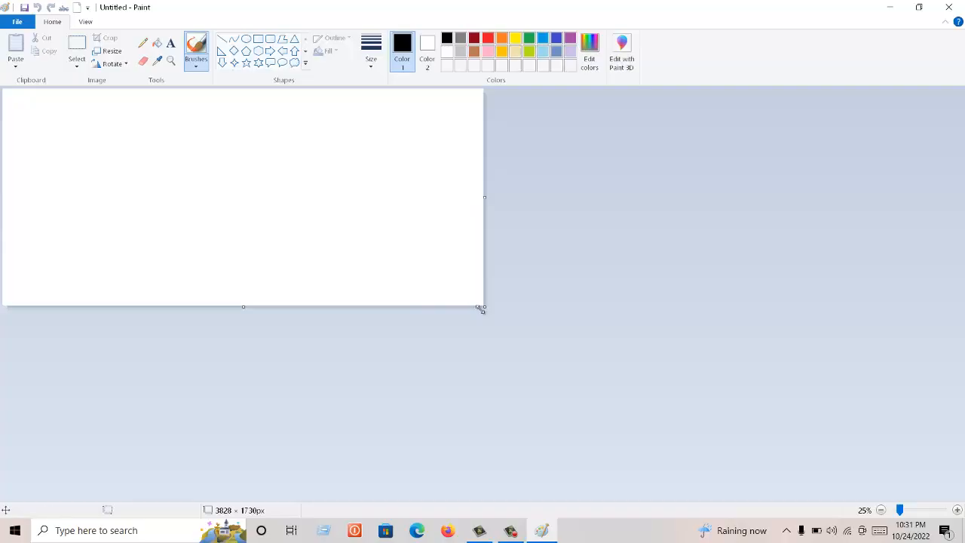
# Step: Enlarge the canvas to 7656 × 3404 px and draw a freehand signature on it with the Pencil at 50% zoom
pyautogui.moveTo(483, 309); pyautogui.dragTo(962, 514)
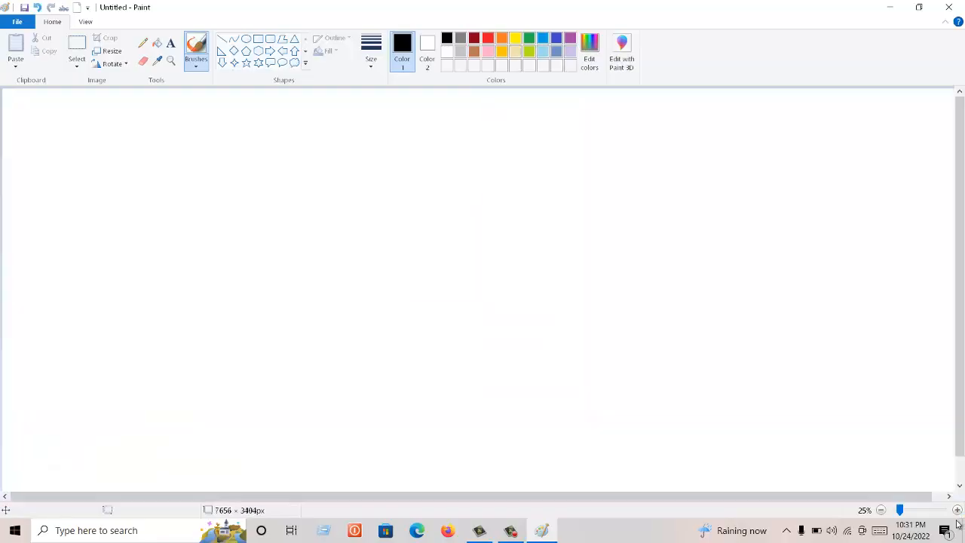
pyautogui.moveTo(901, 511); pyautogui.dragTo(914, 516)
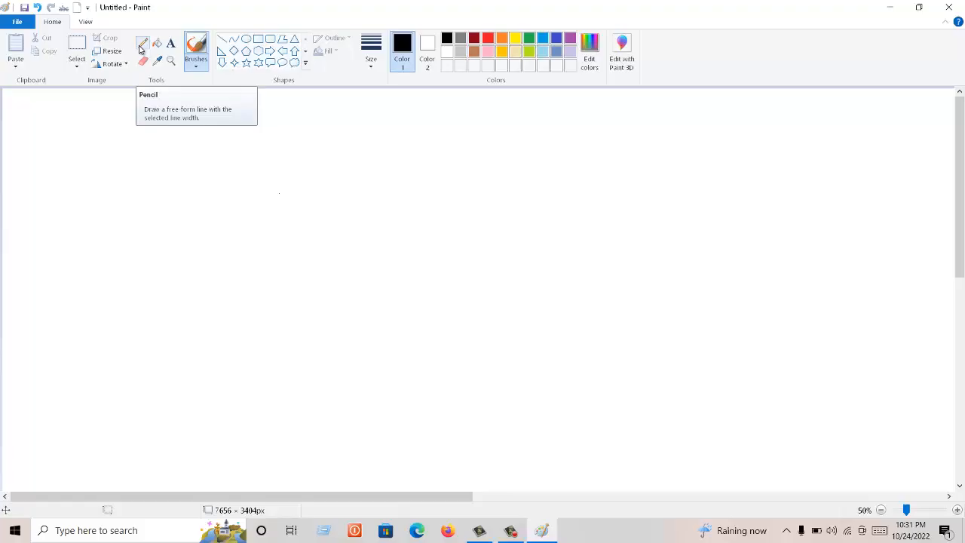
pyautogui.click(140, 48)
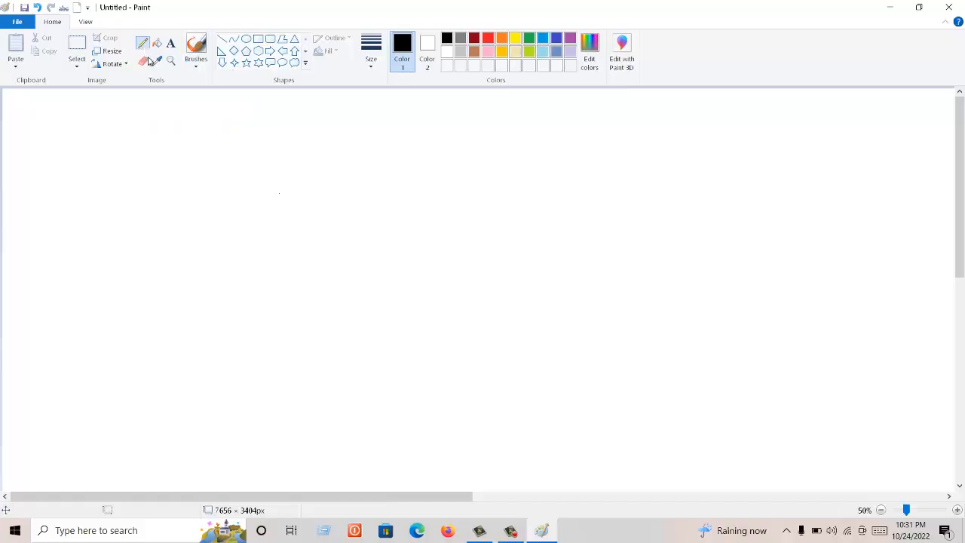
pyautogui.moveTo(313, 257)
pyautogui.mouseDown()
pyautogui.moveTo(306, 230)
pyautogui.moveTo(412, 238)
pyautogui.moveTo(407, 212)
pyautogui.moveTo(382, 237)
pyautogui.moveTo(375, 307)
pyautogui.moveTo(358, 305)
pyautogui.moveTo(407, 302)
pyautogui.moveTo(422, 281)
pyautogui.moveTo(464, 285)
pyautogui.moveTo(475, 255)
pyautogui.moveTo(394, 326)
pyautogui.moveTo(396, 301)
pyautogui.moveTo(481, 296)
pyautogui.mouseUp()
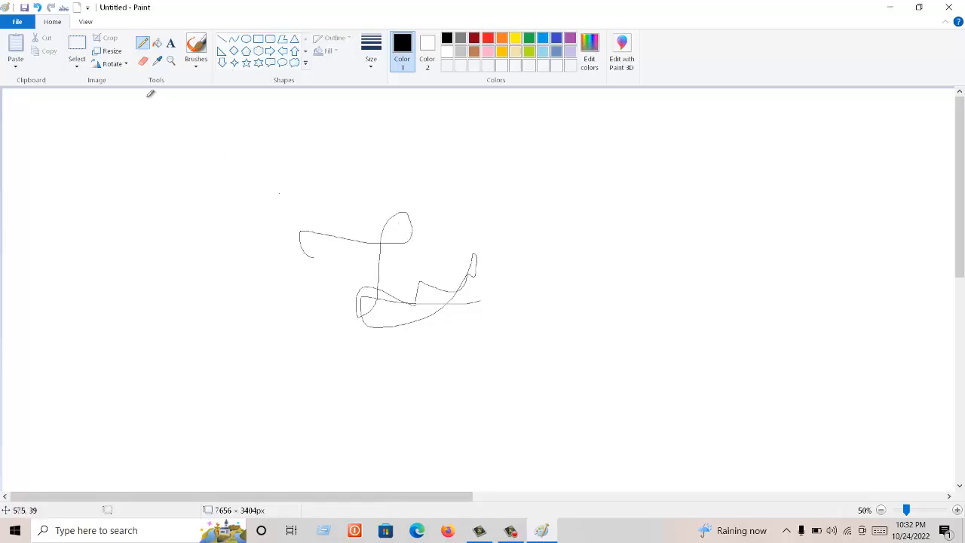
# Step: Erase part of the signature's right end, then undo both the erasing and the pencil signature
pyautogui.click(143, 63)
pyautogui.moveTo(477, 257)
pyautogui.mouseDown()
pyautogui.moveTo(470, 281)
pyautogui.moveTo(403, 298)
pyautogui.moveTo(438, 293)
pyautogui.moveTo(476, 305)
pyautogui.moveTo(464, 290)
pyautogui.moveTo(438, 311)
pyautogui.mouseUp()
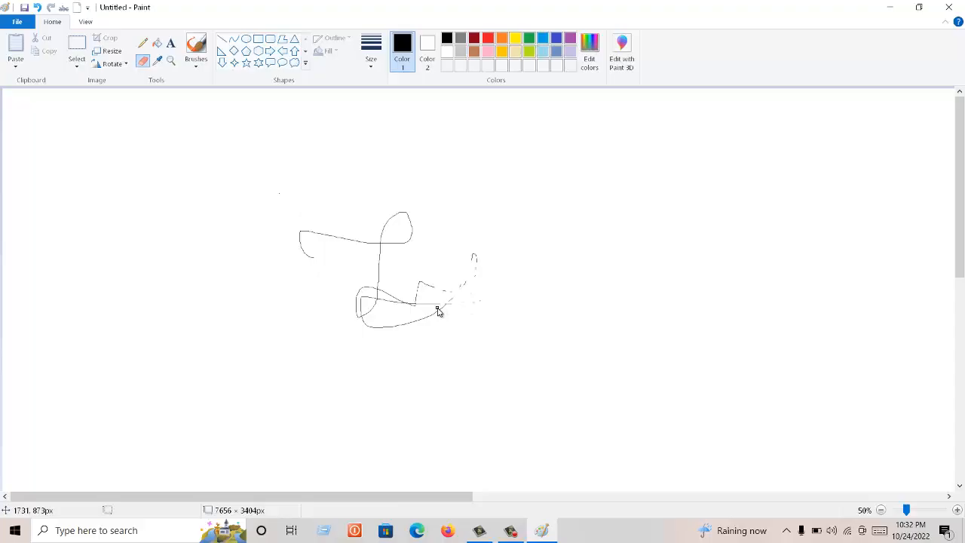
pyautogui.hotkey('ctrl', 'z')
pyautogui.hotkey('ctrl', 'z')
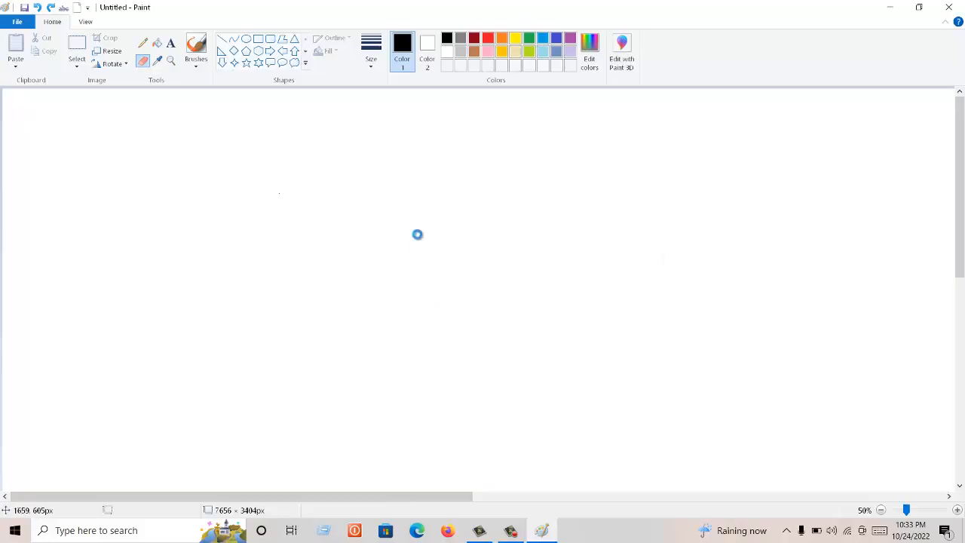
# Step: Choose the third line size and draw a black freehand signature with a dot using the Pencil near the canvas centre
pyautogui.click(372, 73)
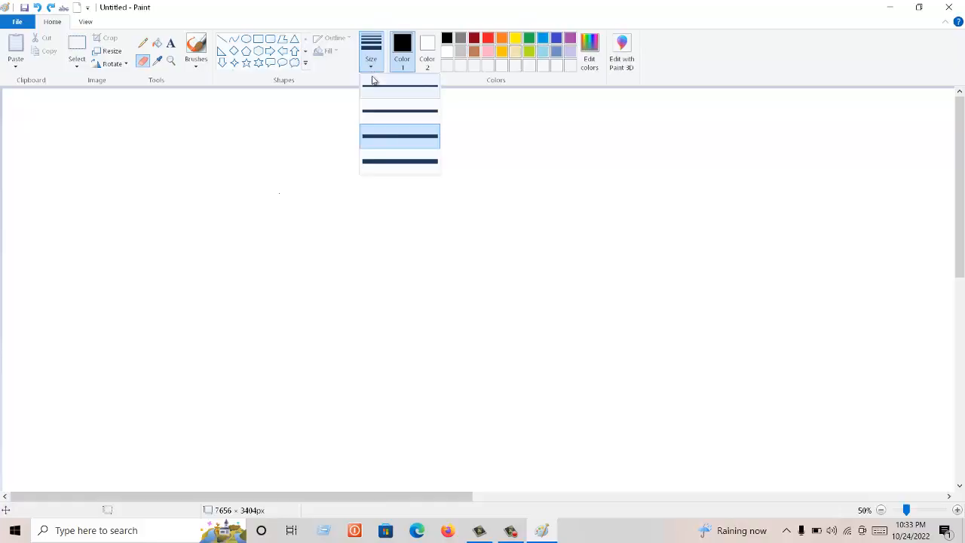
pyautogui.click(387, 140)
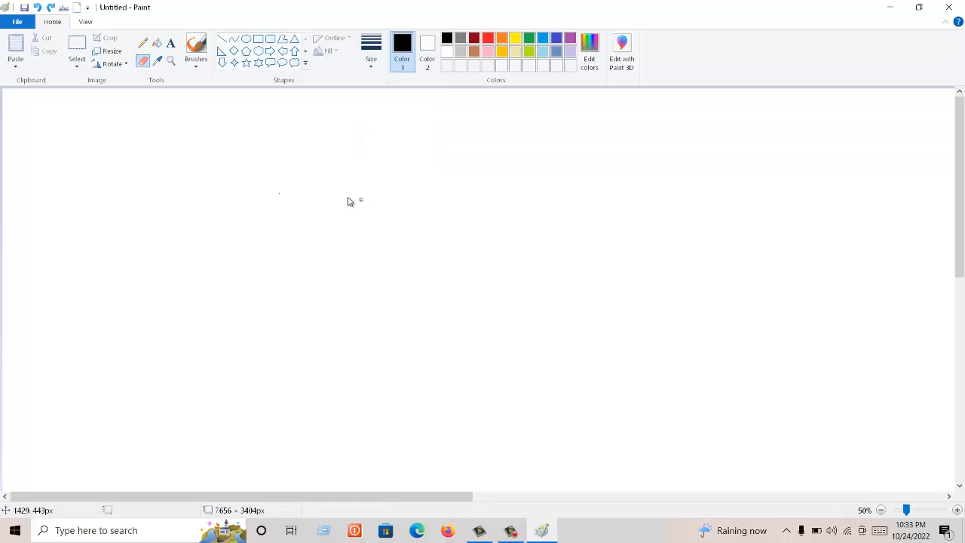
pyautogui.click(145, 47)
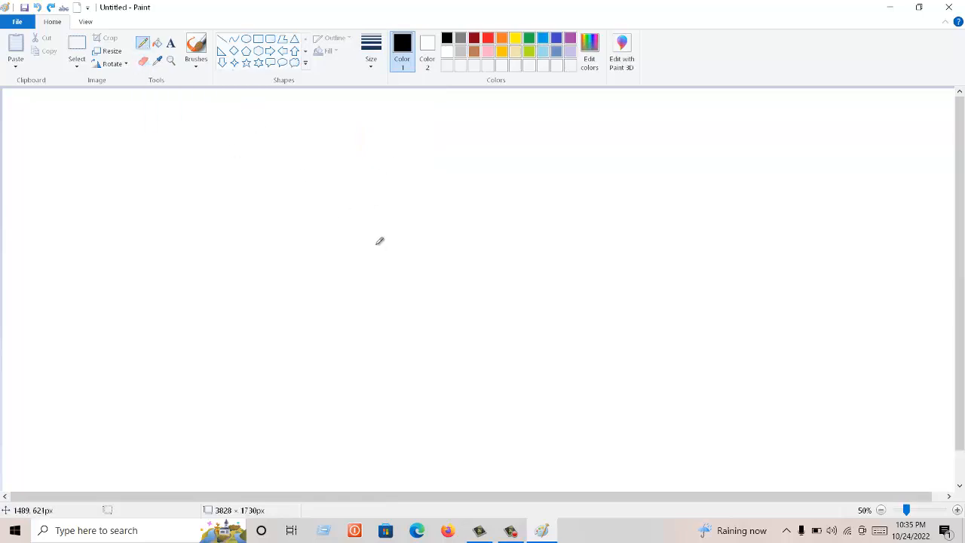
pyautogui.moveTo(376, 243)
pyautogui.mouseDown()
pyautogui.moveTo(411, 191)
pyautogui.moveTo(391, 265)
pyautogui.moveTo(475, 230)
pyautogui.moveTo(373, 267)
pyautogui.moveTo(494, 238)
pyautogui.mouseUp()
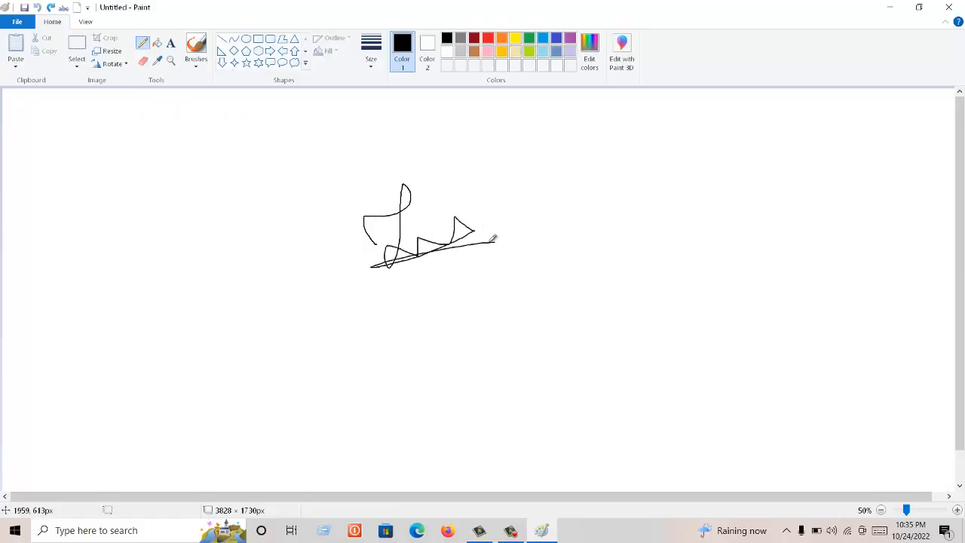
pyautogui.click(418, 232)
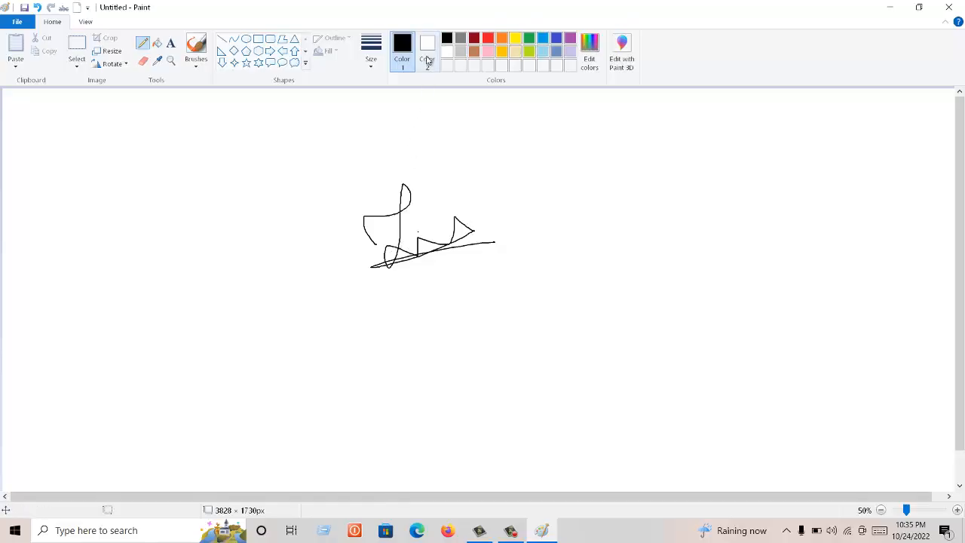
# Step: Draw a second signature with a dot in red beside the black one
pyautogui.click(487, 41)
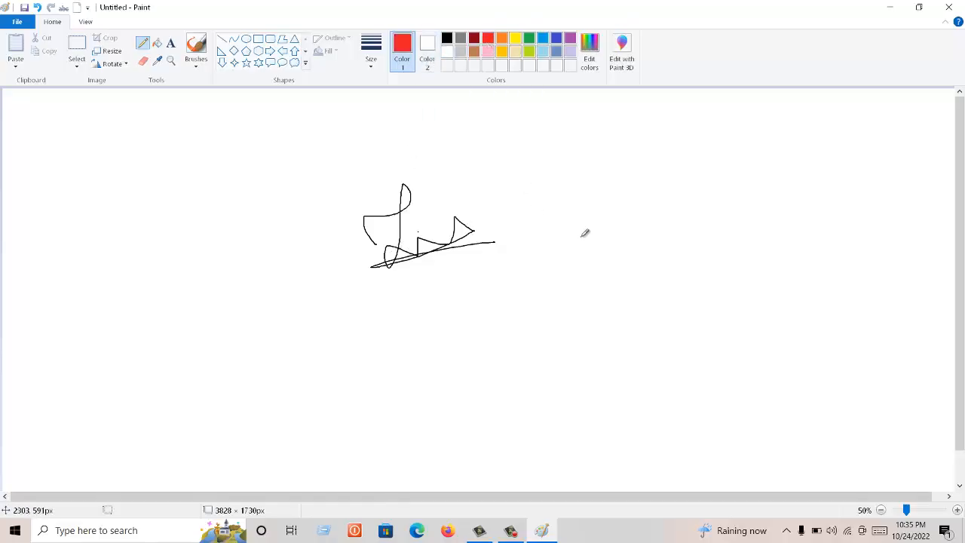
pyautogui.moveTo(581, 237)
pyautogui.mouseDown()
pyautogui.moveTo(625, 182)
pyautogui.moveTo(610, 253)
pyautogui.moveTo(655, 240)
pyautogui.moveTo(623, 258)
pyautogui.moveTo(677, 252)
pyautogui.mouseUp()
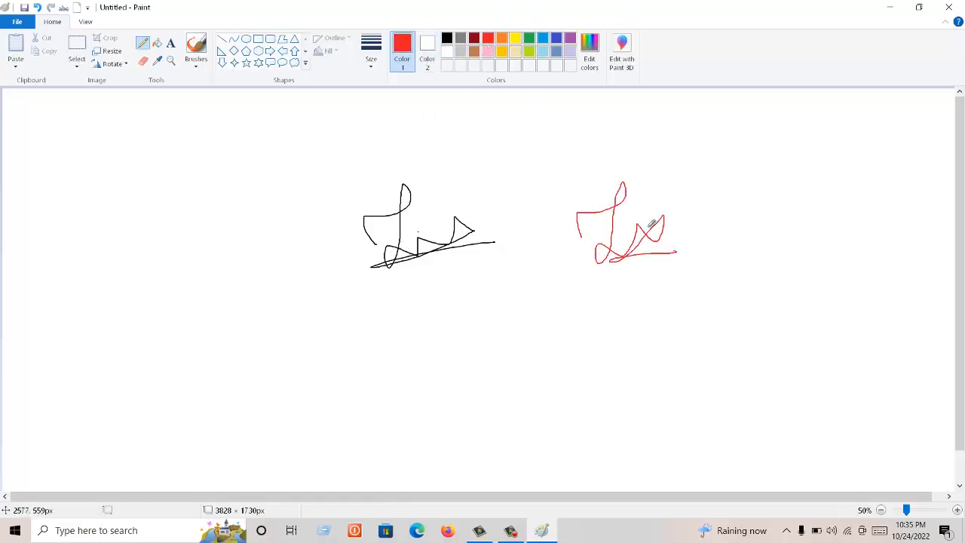
pyautogui.click(635, 221)
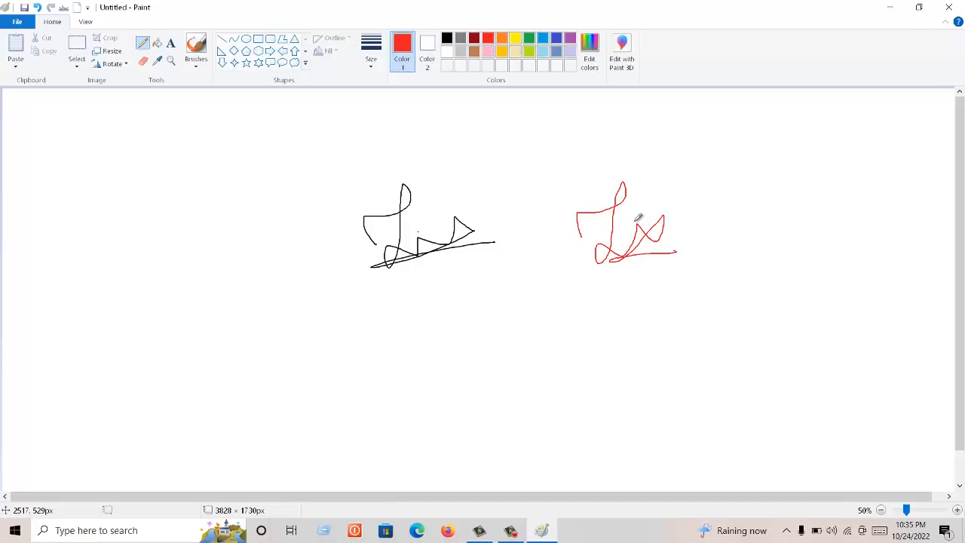
# Step: Set the drawing colour back to black and undo the red and black signatures
pyautogui.click(450, 41)
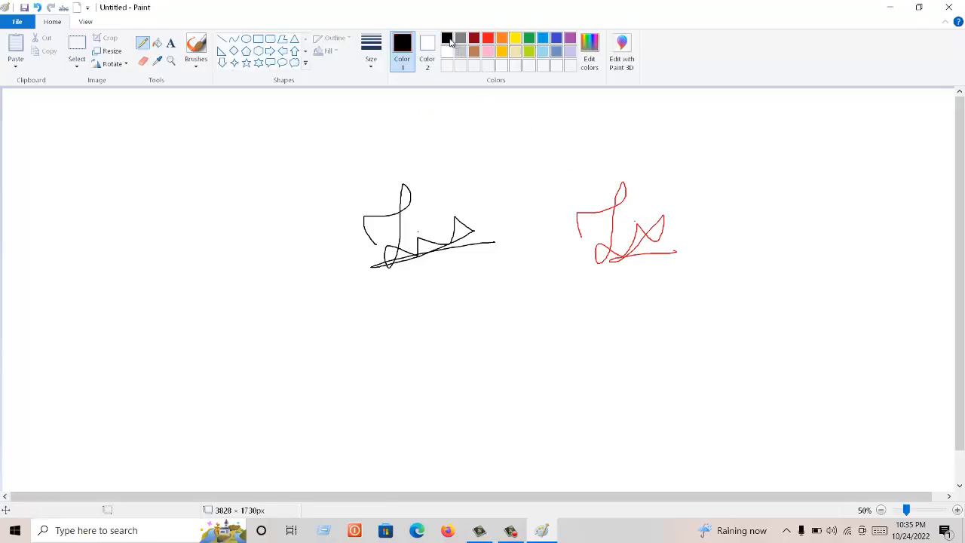
pyautogui.hotkey('ctrl', 'z')
pyautogui.hotkey('ctrl', 'z')
pyautogui.hotkey('ctrl', 'z')
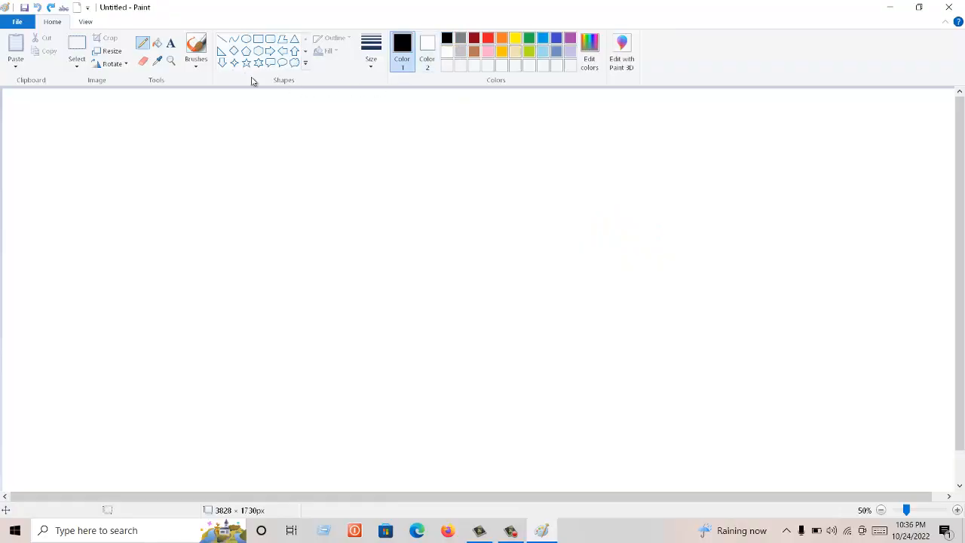
# Step: Draw a large black underlined signature in the middle of the canvas with the basic Brush
pyautogui.click(197, 66)
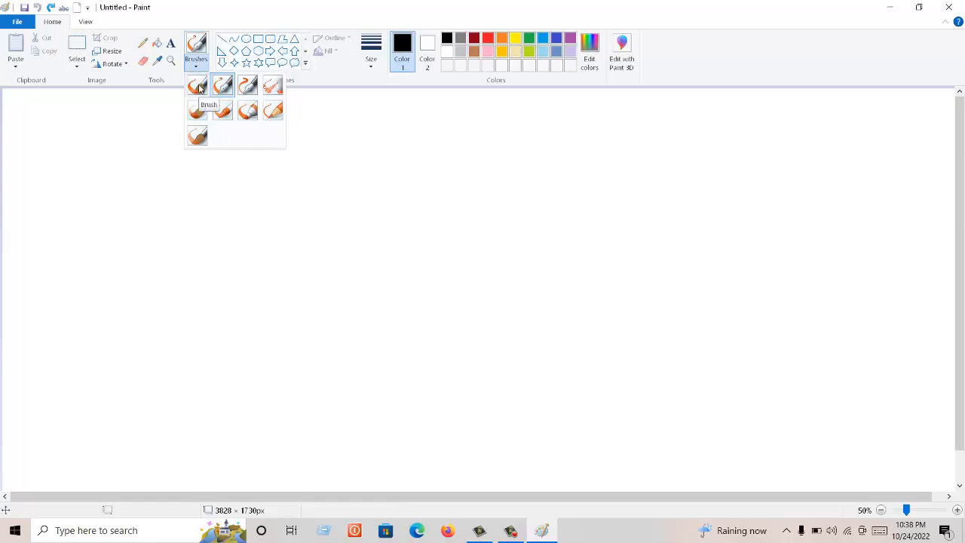
pyautogui.click(200, 88)
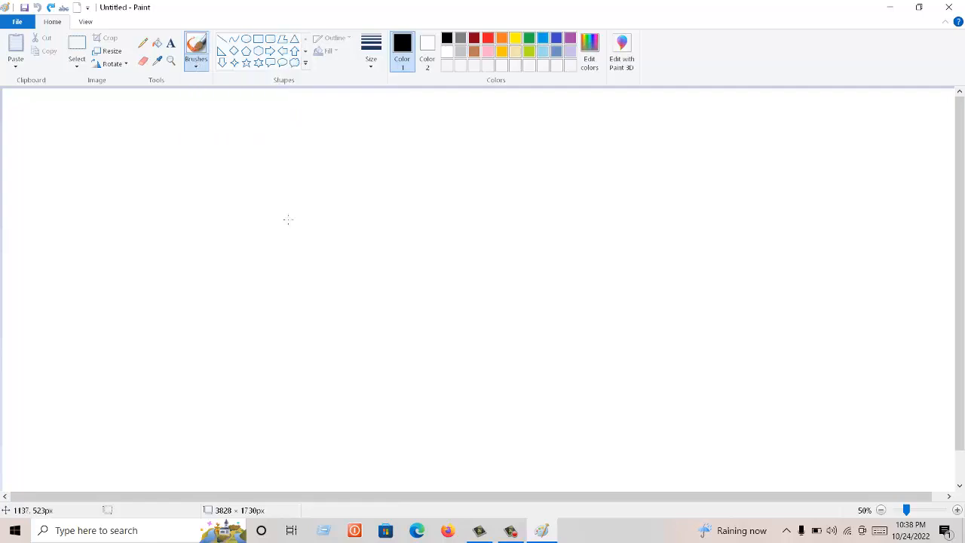
pyautogui.moveTo(369, 264)
pyautogui.mouseDown()
pyautogui.moveTo(442, 225)
pyautogui.moveTo(427, 218)
pyautogui.moveTo(406, 314)
pyautogui.moveTo(394, 303)
pyautogui.moveTo(440, 275)
pyautogui.moveTo(472, 285)
pyautogui.moveTo(544, 254)
pyautogui.moveTo(430, 327)
pyautogui.moveTo(406, 332)
pyautogui.moveTo(624, 289)
pyautogui.mouseUp()
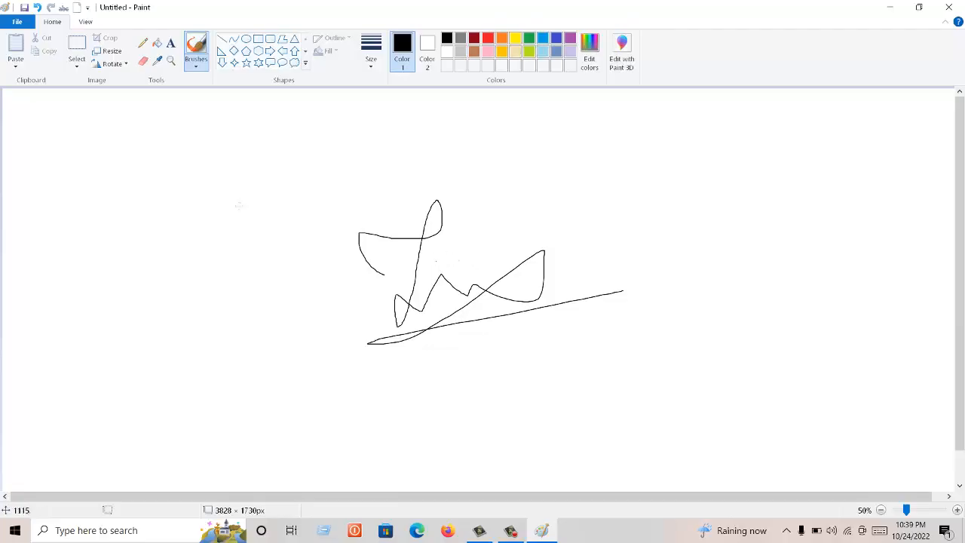
# Step: Start saving the signature as a PNG picture and choose the las folder inside Downloads as its location
pyautogui.click(17, 21)
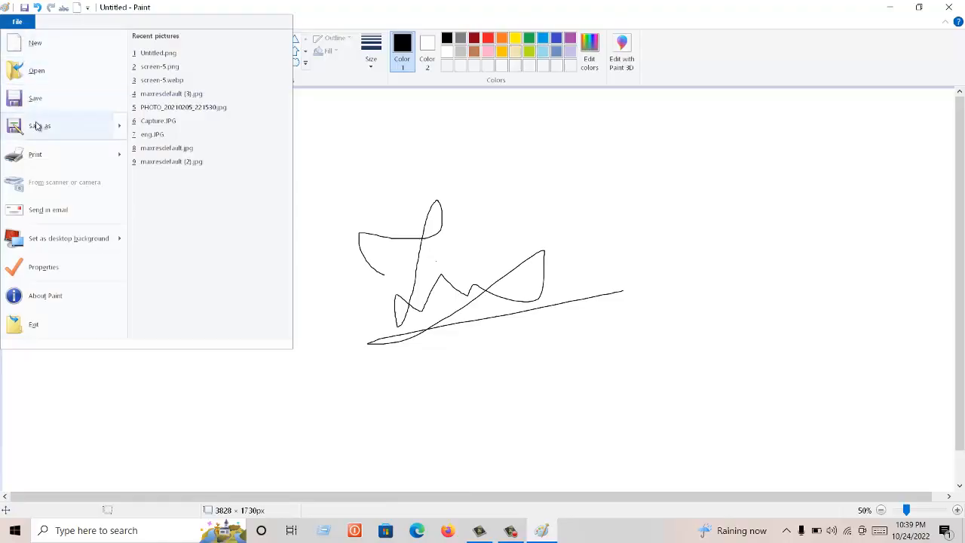
pyautogui.moveTo(41, 127)
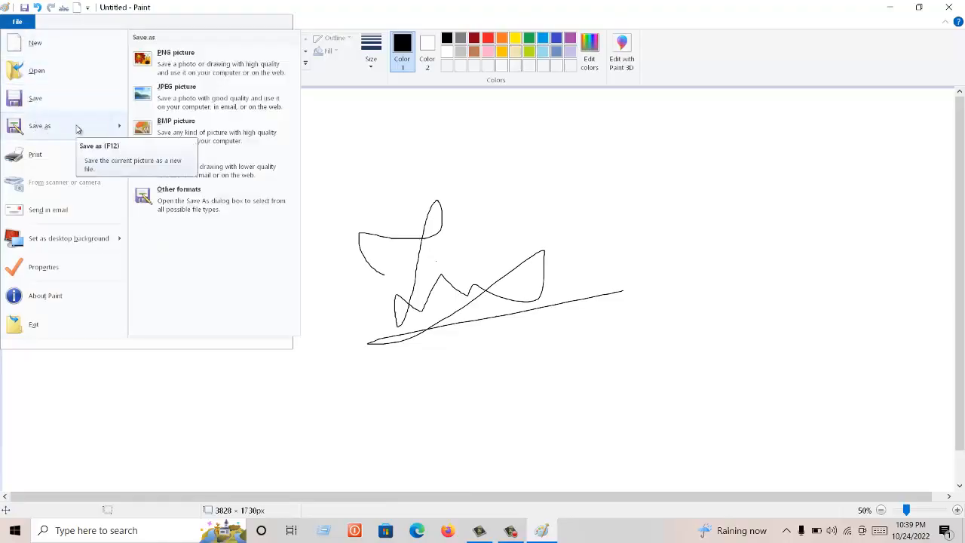
pyautogui.click(221, 66)
pyautogui.scroll(5, 83, 90)
pyautogui.click(62, 89)
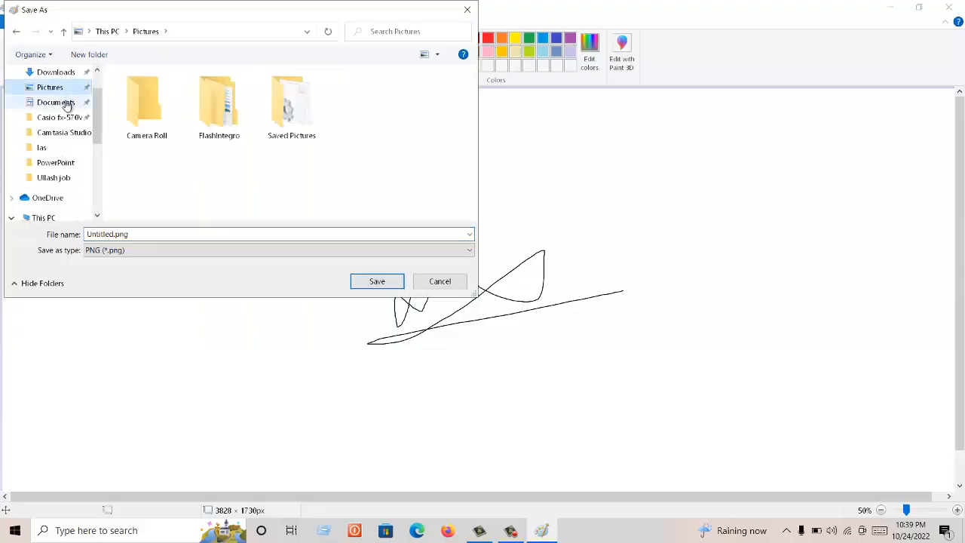
pyautogui.scroll(2, 66, 104)
pyautogui.click(65, 112)
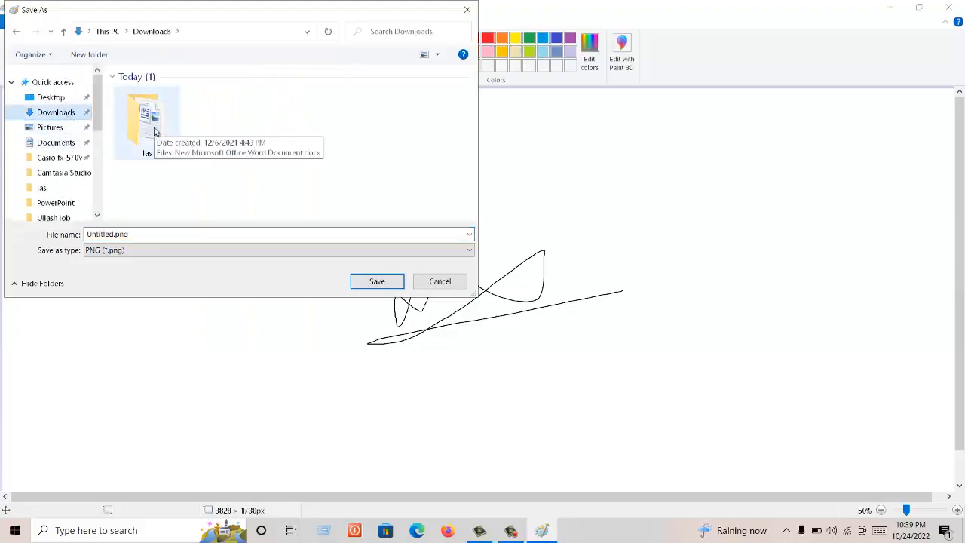
pyautogui.doubleClick(154, 132)
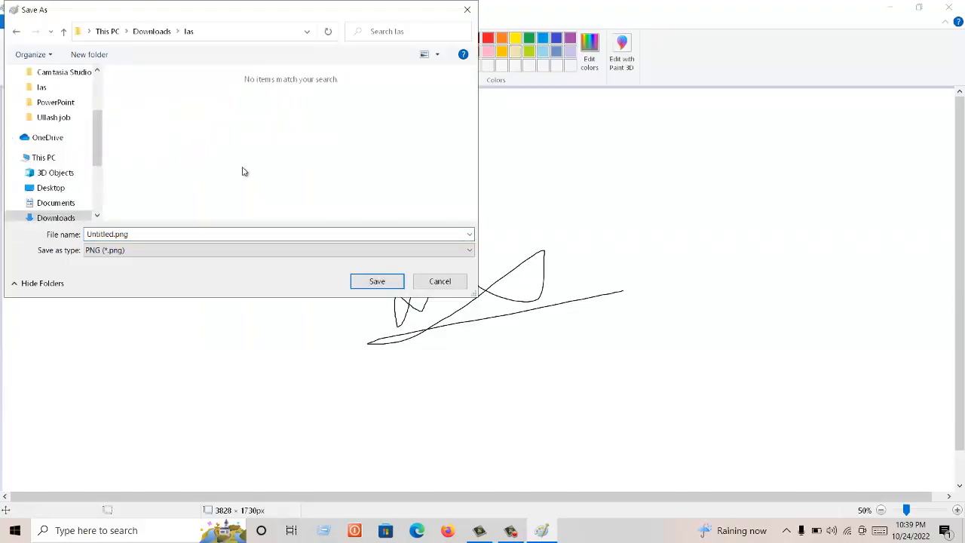
# Step: Save the picture under the file name sign and close Paint
pyautogui.click(143, 234)
pyautogui.press('BackSpace')
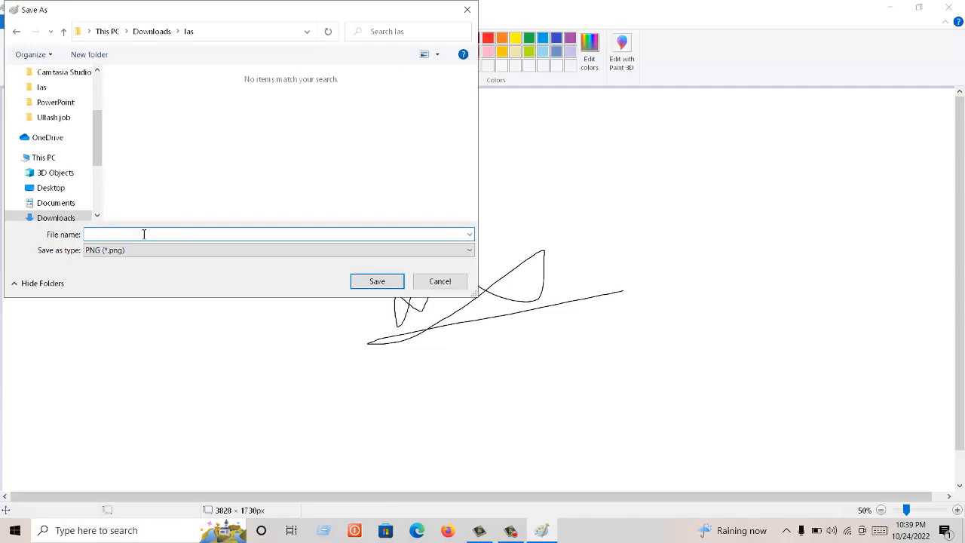
pyautogui.write('sign')
pyautogui.press('Return')
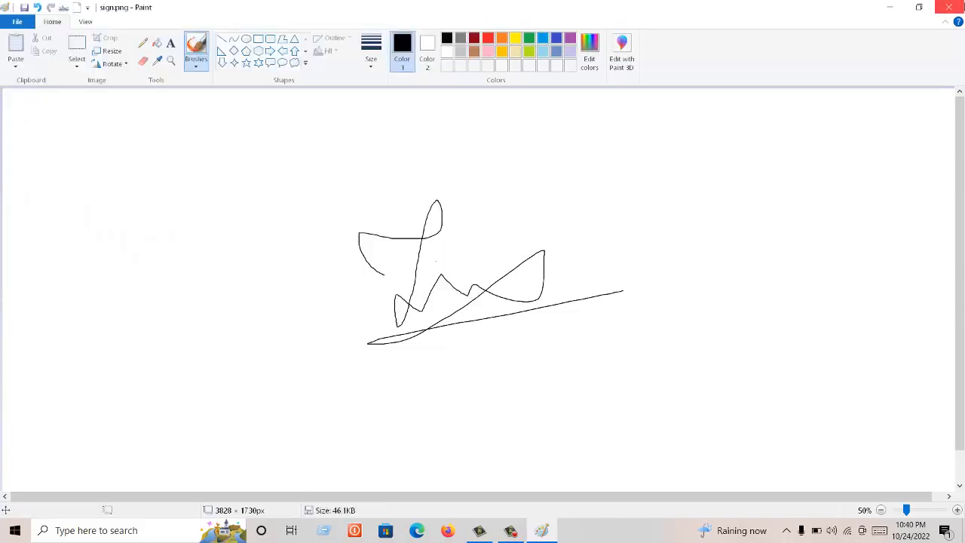
pyautogui.click(949, 7)
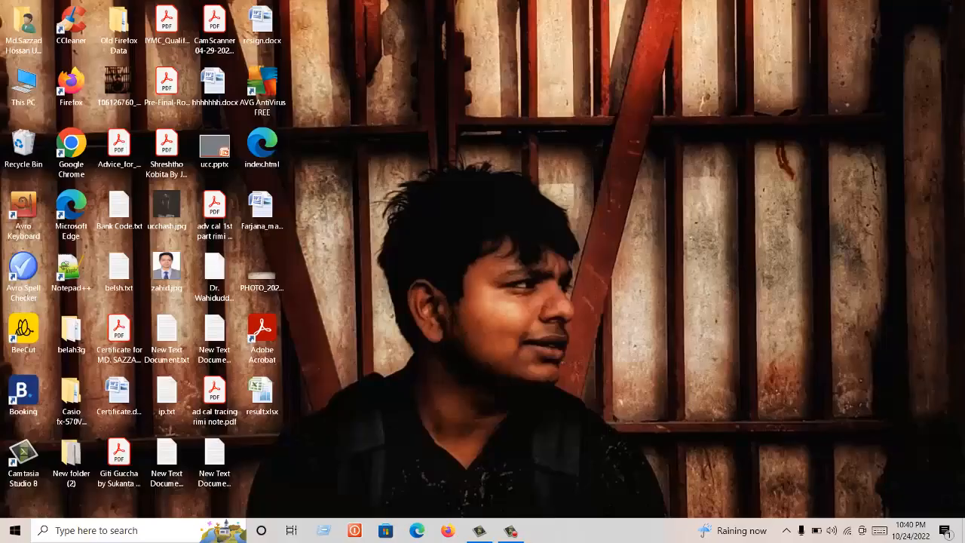
# Step: Switch to File Explorer and open the las folder inside Downloads
pyautogui.doubleClick(27, 83)
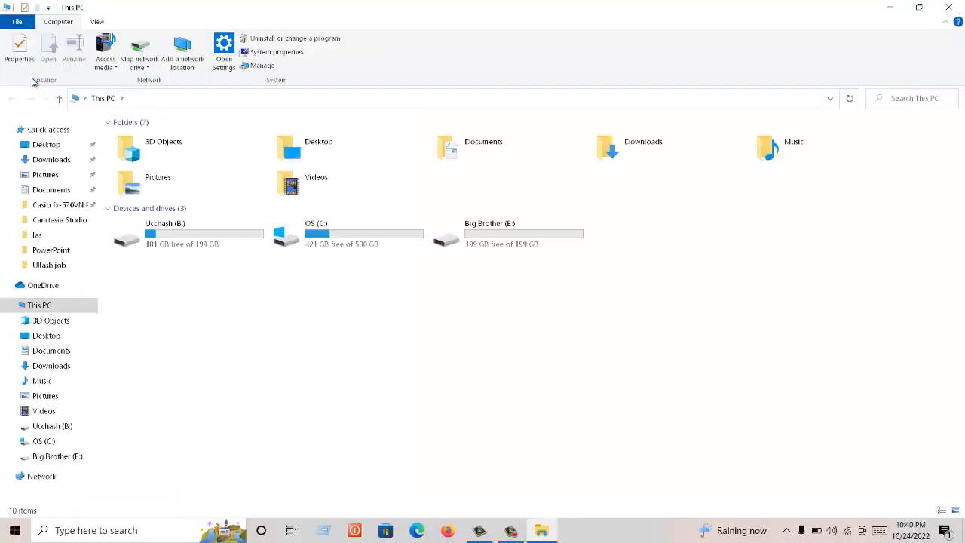
pyautogui.click(59, 160)
pyautogui.doubleClick(138, 160)
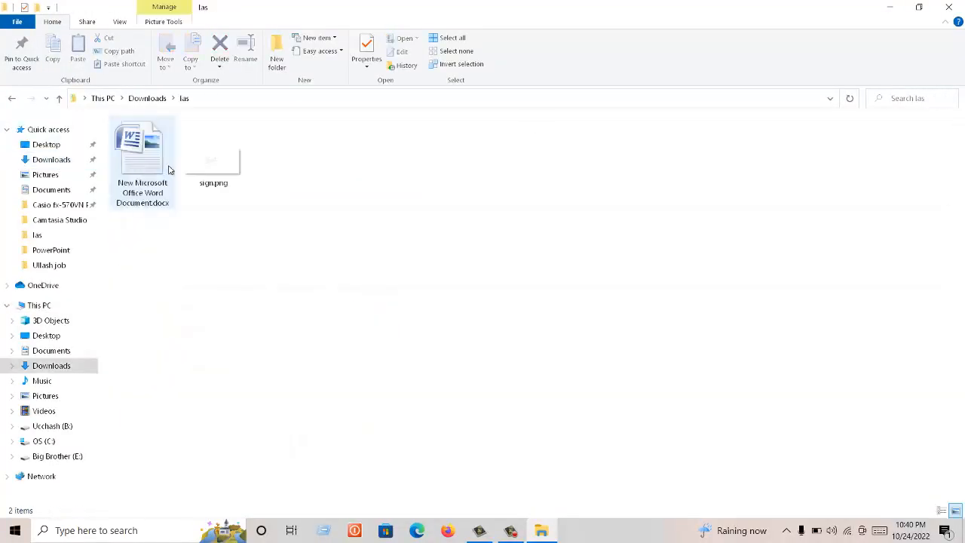
# Step: View the saved sign.png picture full size and close the viewer
pyautogui.click(201, 166)
pyautogui.doubleClick(200, 165)
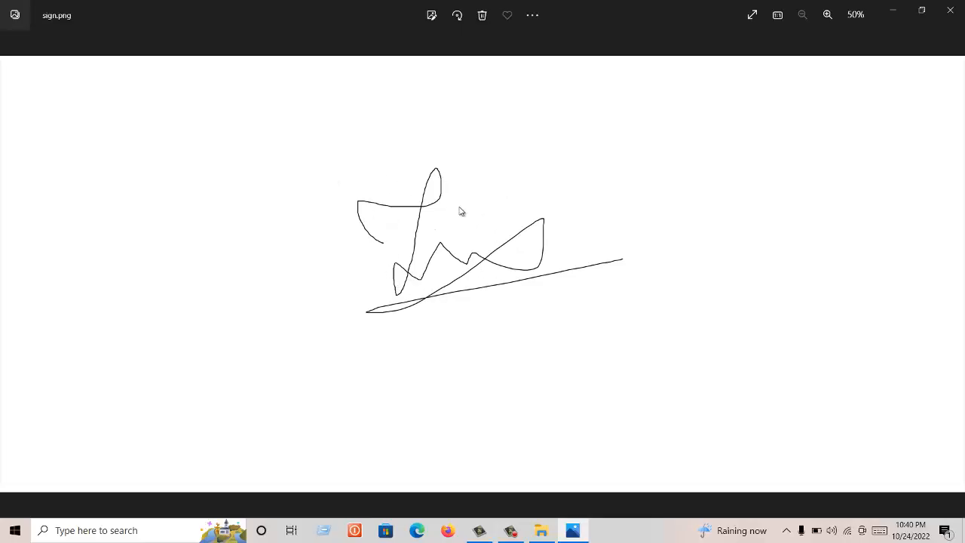
pyautogui.click(954, 16)
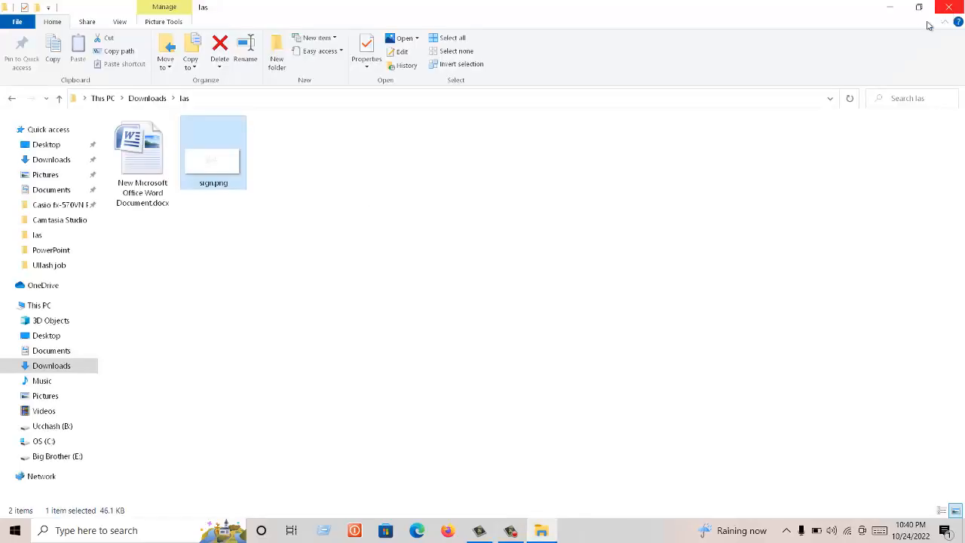
pyautogui.rightClick(220, 163)
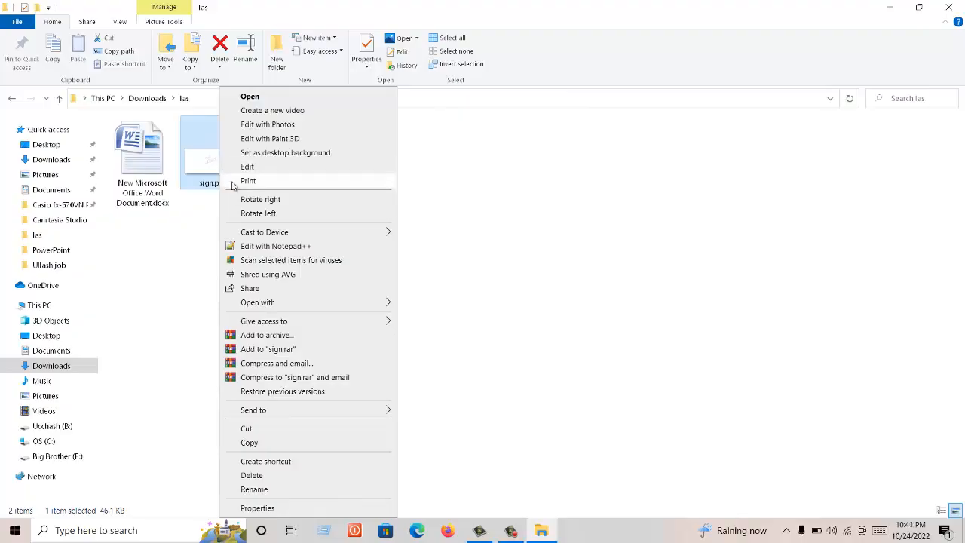
pyautogui.moveTo(277, 302)
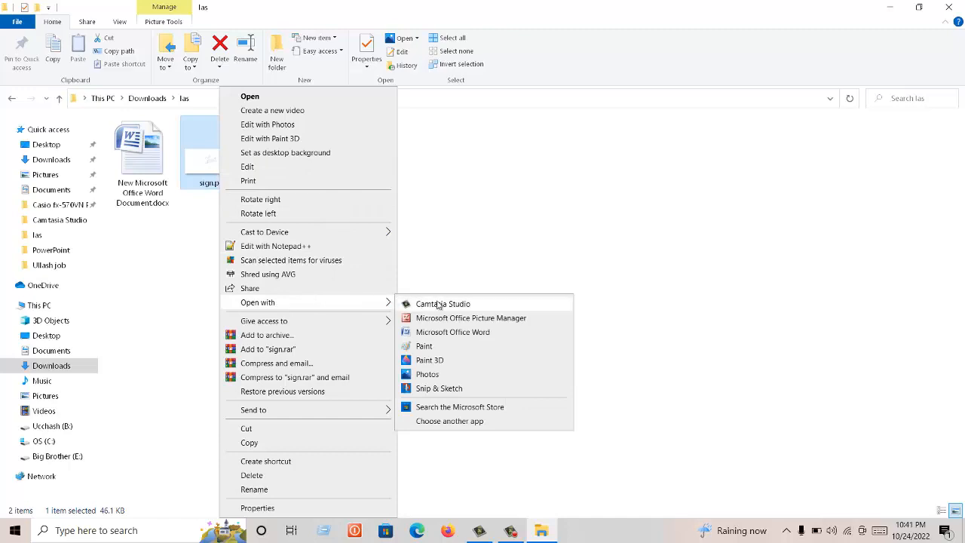
pyautogui.click(448, 346)
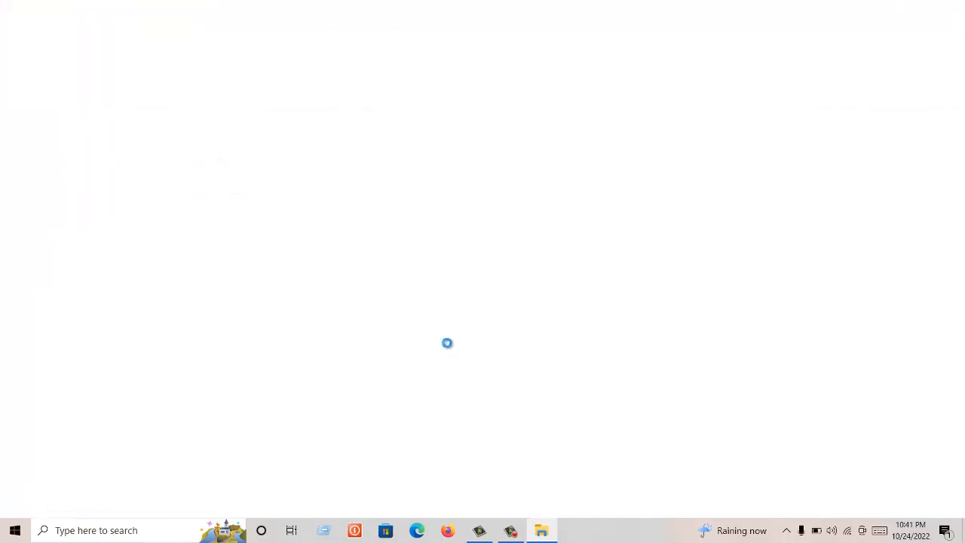
pyautogui.click(949, 6)
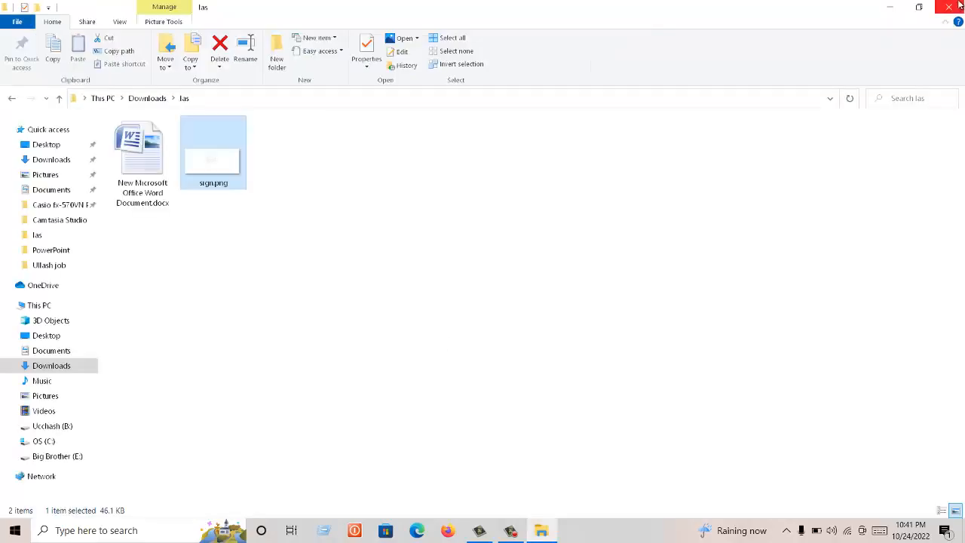
# Step: Launch Paint and open sign.png from the las folder inside Downloads
pyautogui.click(136, 530)
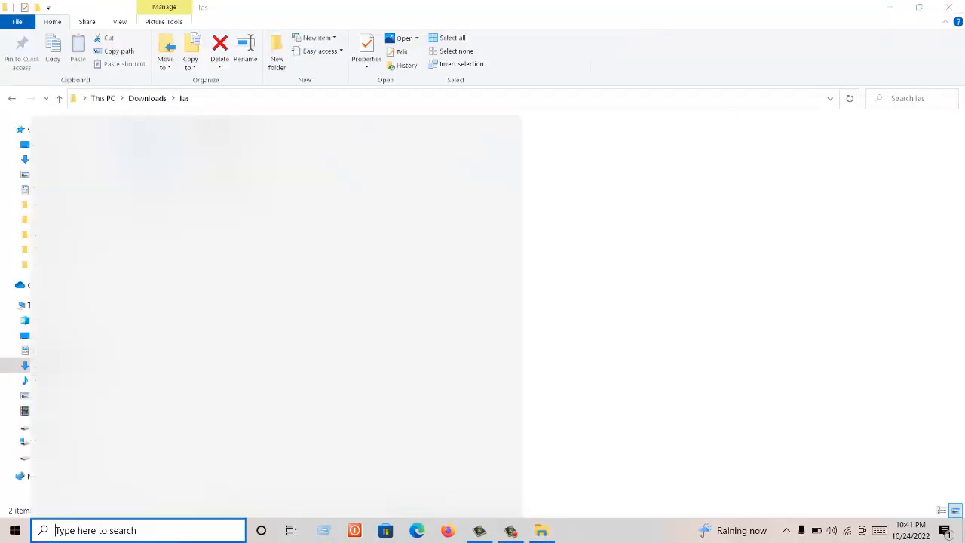
pyautogui.write('paint')
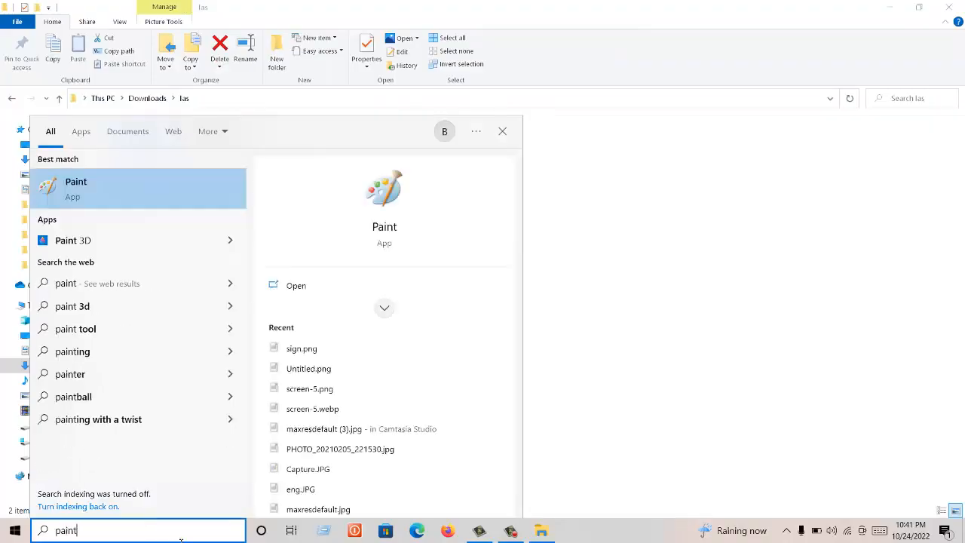
pyautogui.press('Escape')
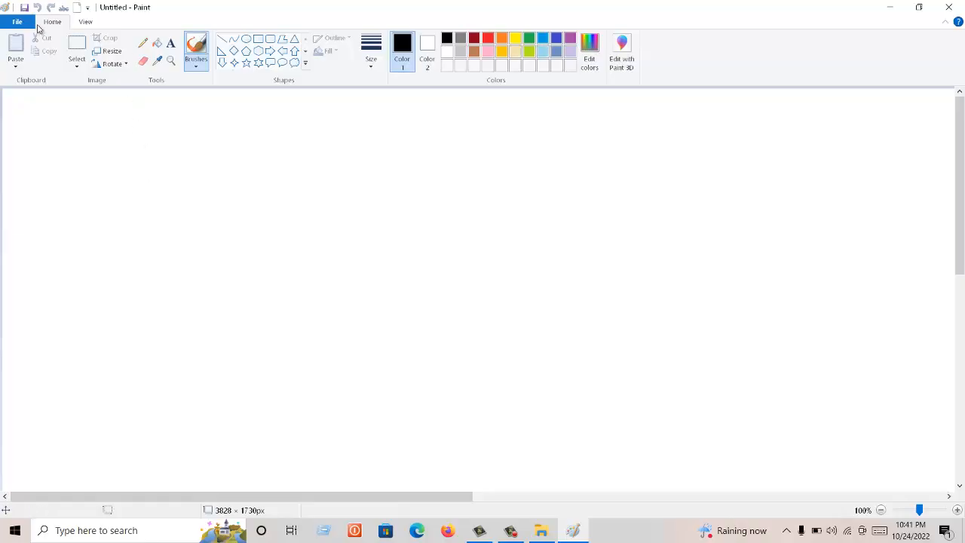
pyautogui.click(17, 23)
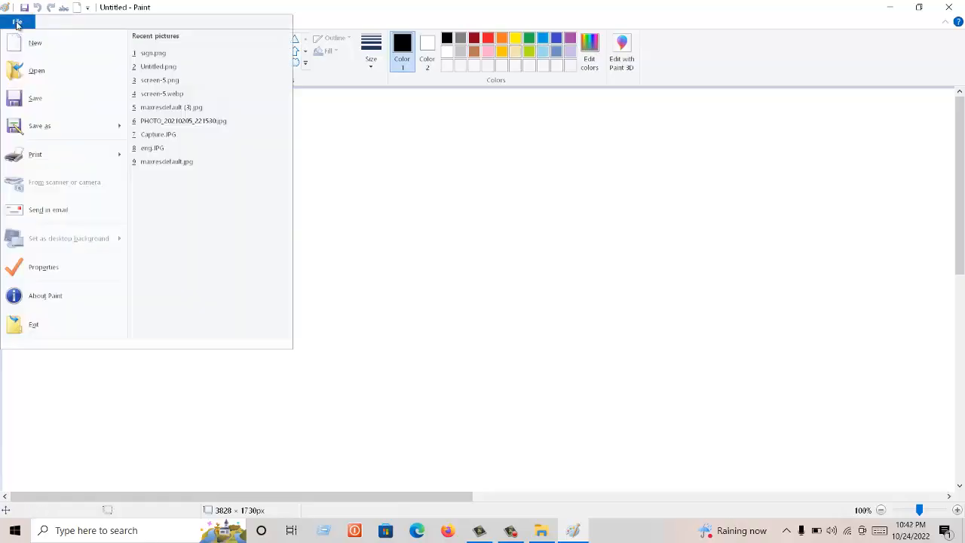
pyautogui.click(36, 71)
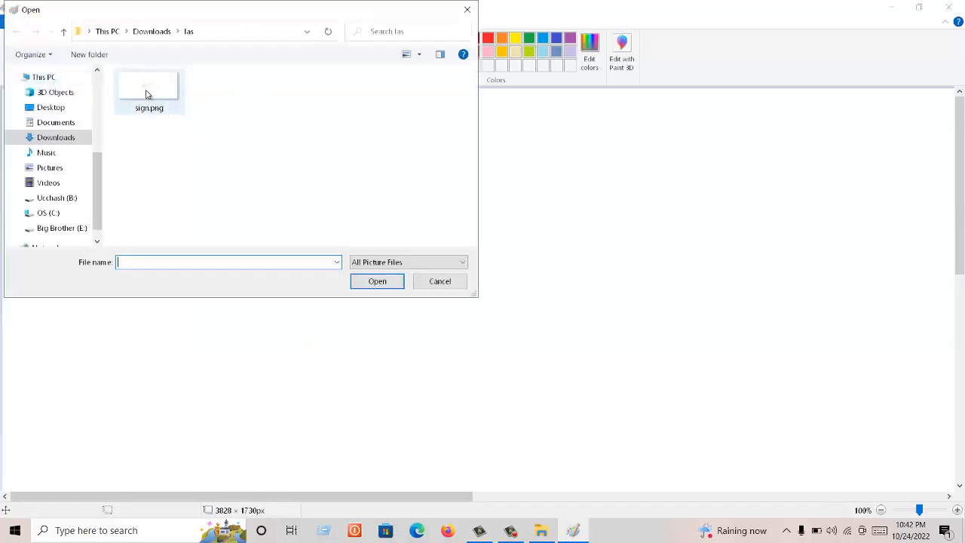
pyautogui.doubleClick(147, 93)
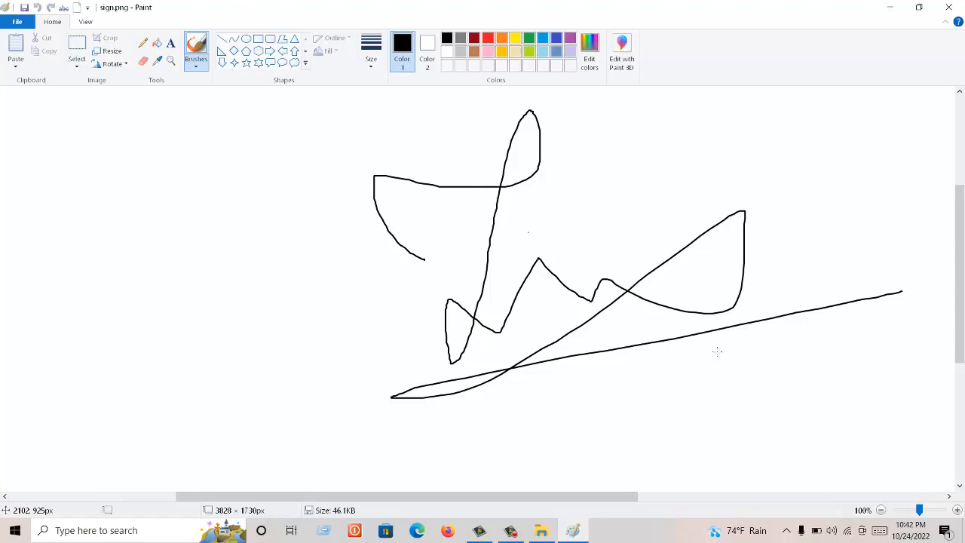
# Step: Resize the signature picture to 300 by 80 pixels without maintaining the aspect ratio
pyautogui.click(113, 51)
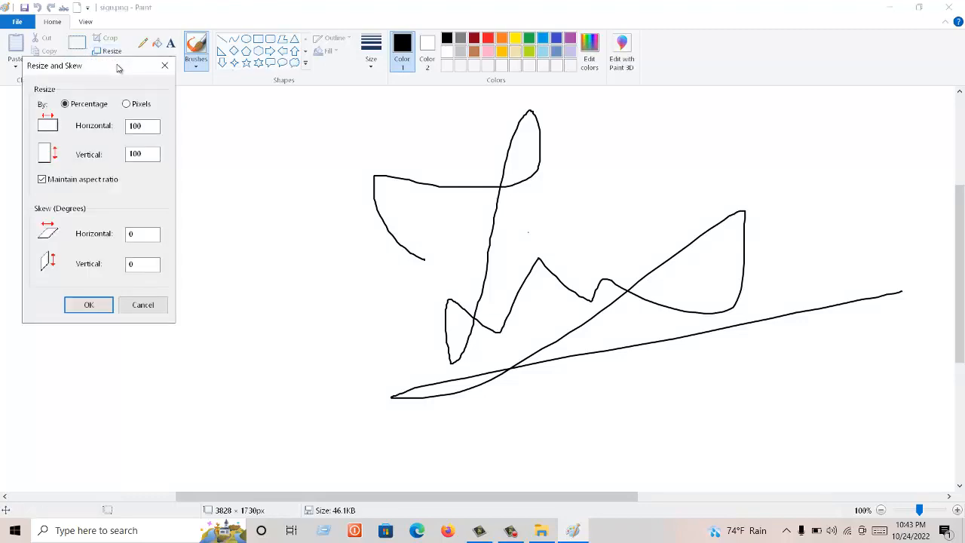
pyautogui.moveTo(117, 69); pyautogui.dragTo(221, 122)
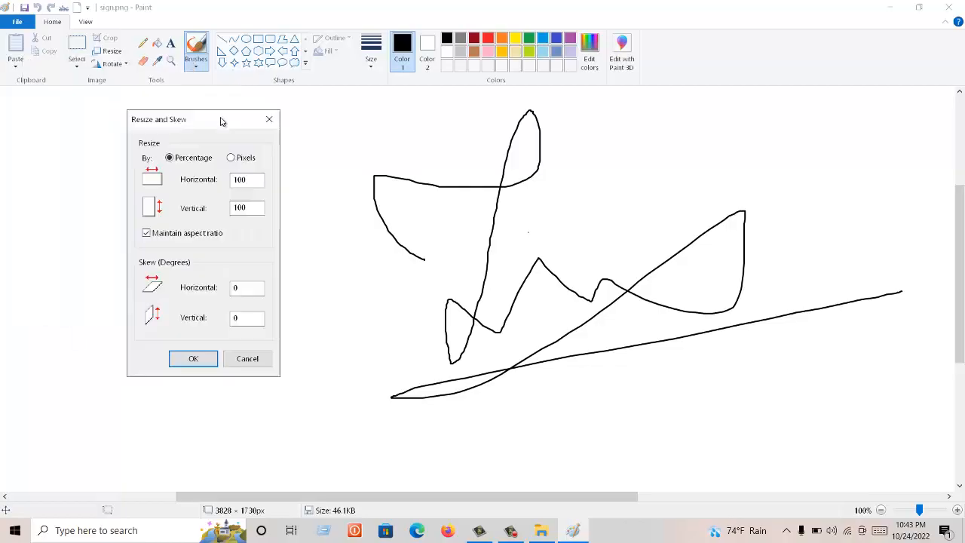
pyautogui.click(231, 159)
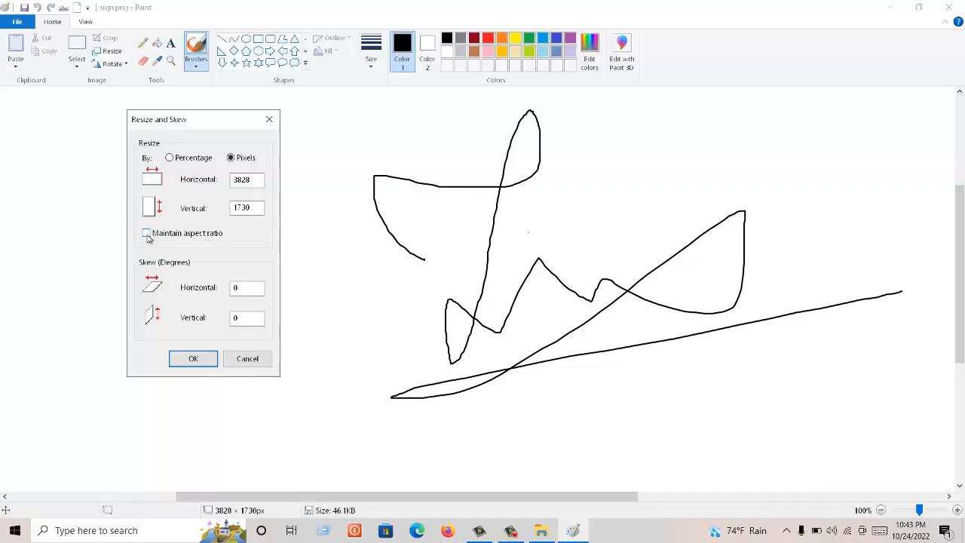
pyautogui.doubleClick(254, 180)
pyautogui.write('300')
pyautogui.doubleClick(260, 211)
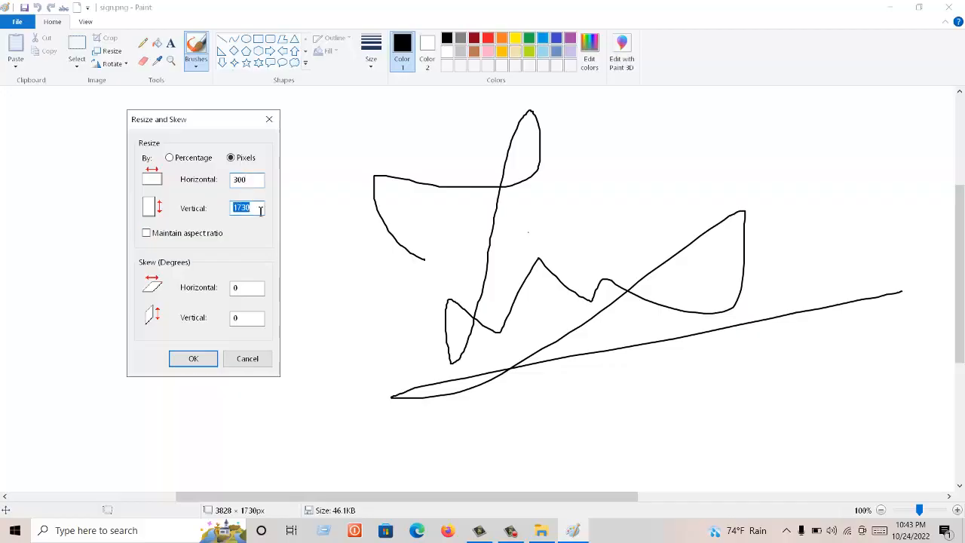
pyautogui.write('80')
pyautogui.click(239, 179)
pyautogui.click(201, 359)
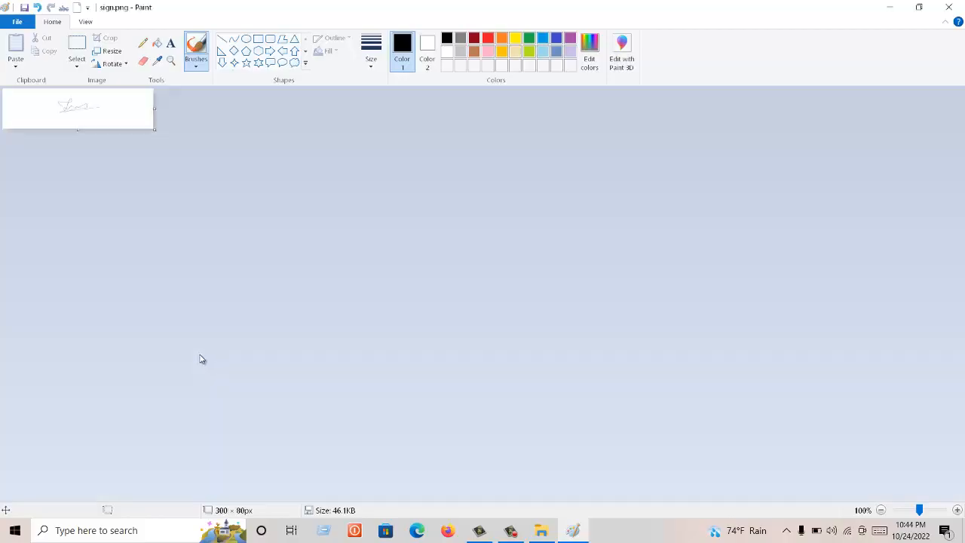
# Step: Save the resized signature picture and close Paint
pyautogui.click(19, 23)
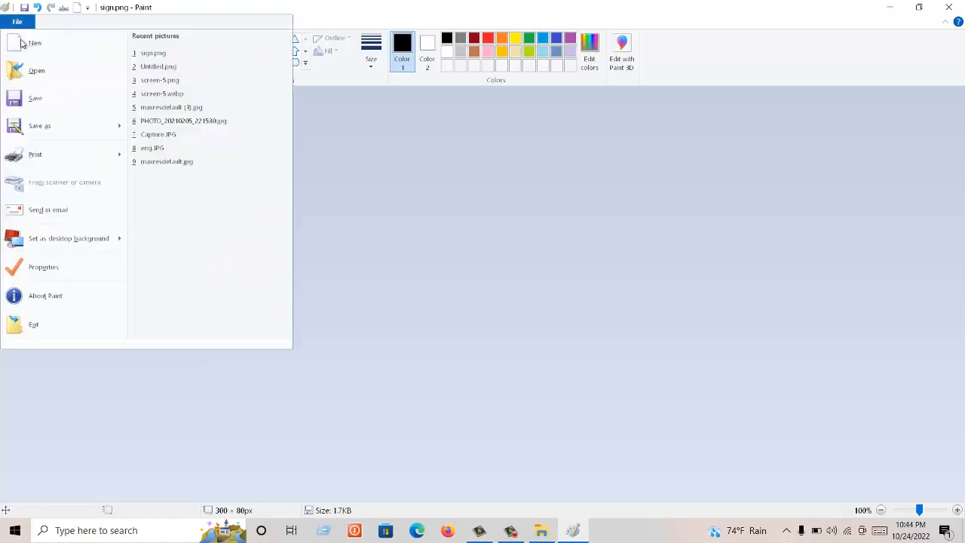
pyautogui.moveTo(39, 127)
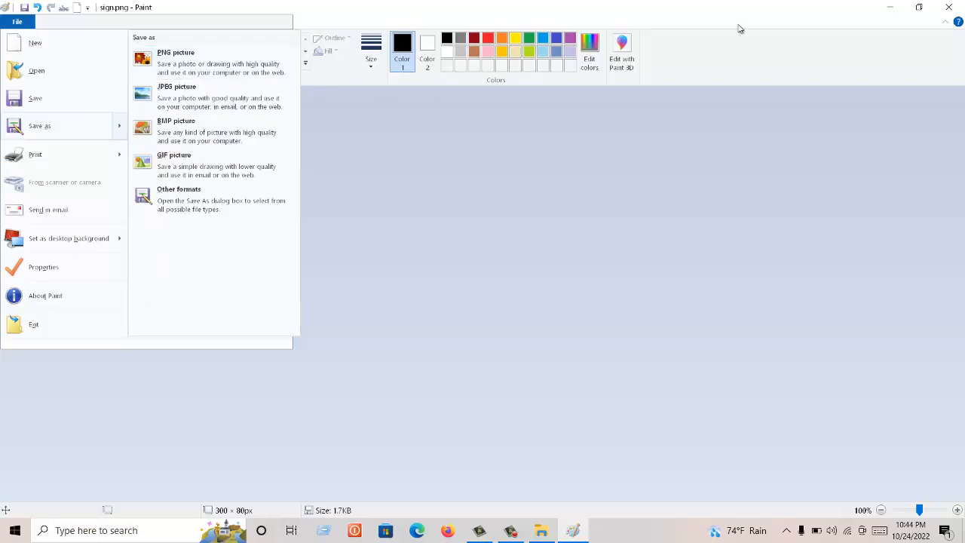
pyautogui.click(957, 7)
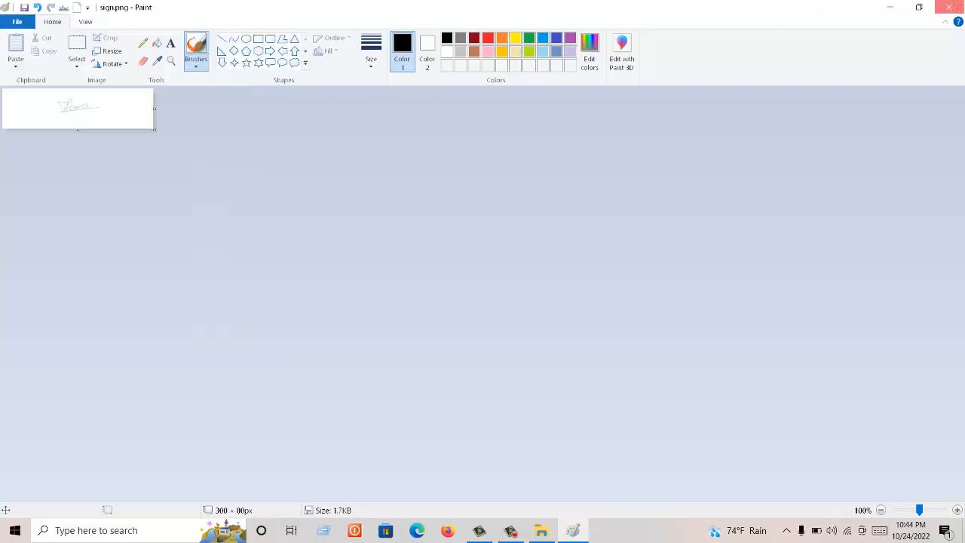
pyautogui.click(958, 7)
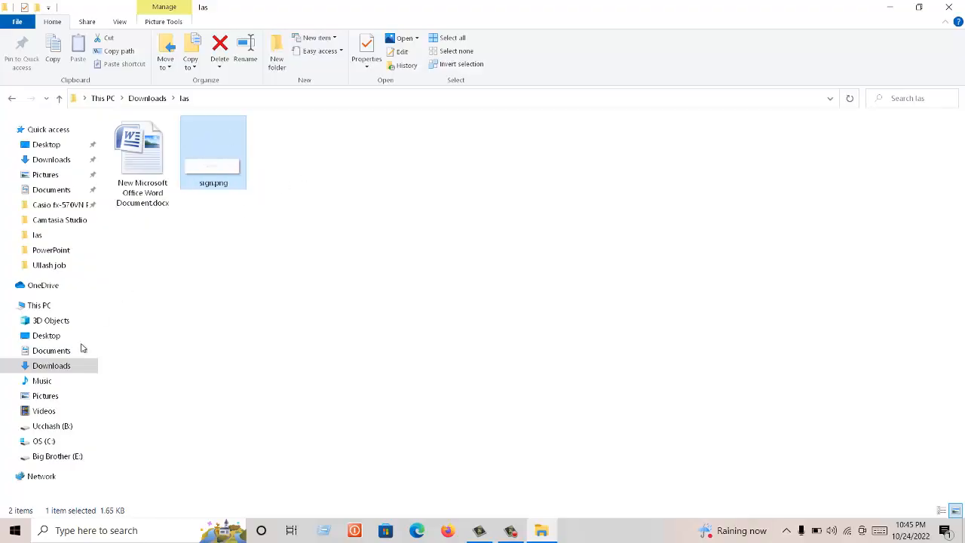
# Step: Open the CV document from the job folder on the Big Brother (E:) drive in Word
pyautogui.click(66, 457)
pyautogui.doubleClick(213, 154)
pyautogui.doubleClick(847, 373)
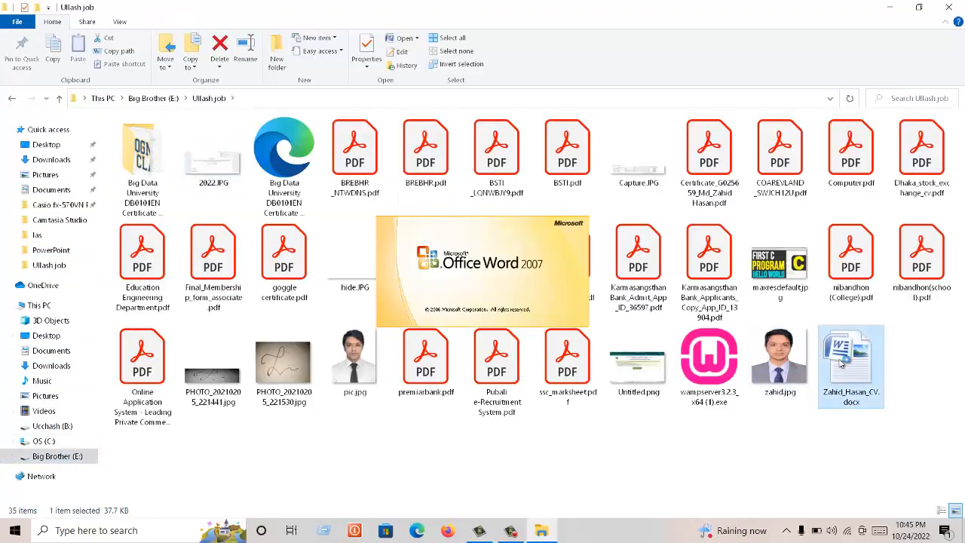
# Step: Cut the old signature picture from above the signature line at the end of the CV
pyautogui.scroll(-20, 345, 297)
pyautogui.click(269, 372)
pyautogui.rightClick(270, 368)
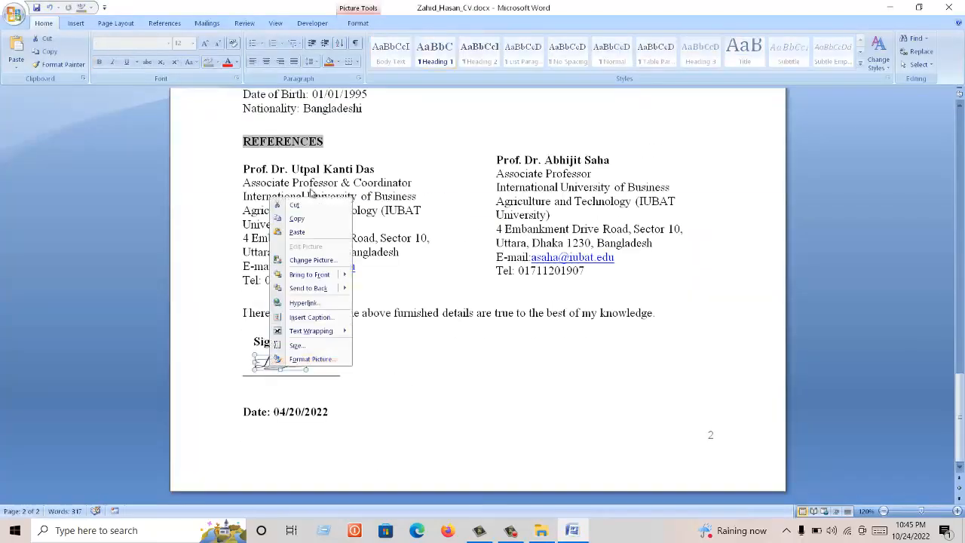
pyautogui.click(299, 206)
# Step: Insert the sign.png picture from the las folder in Downloads at the signature line
pyautogui.click(302, 356)
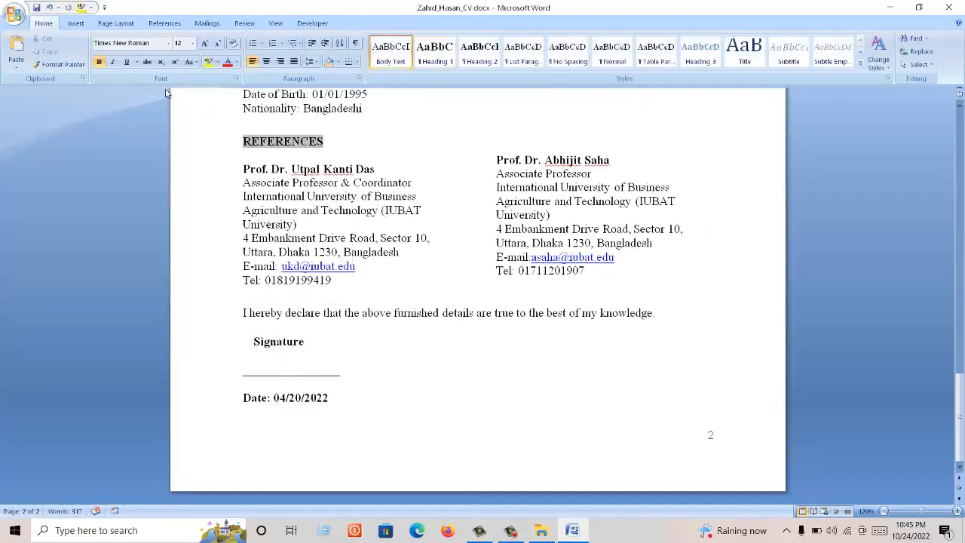
pyautogui.click(76, 24)
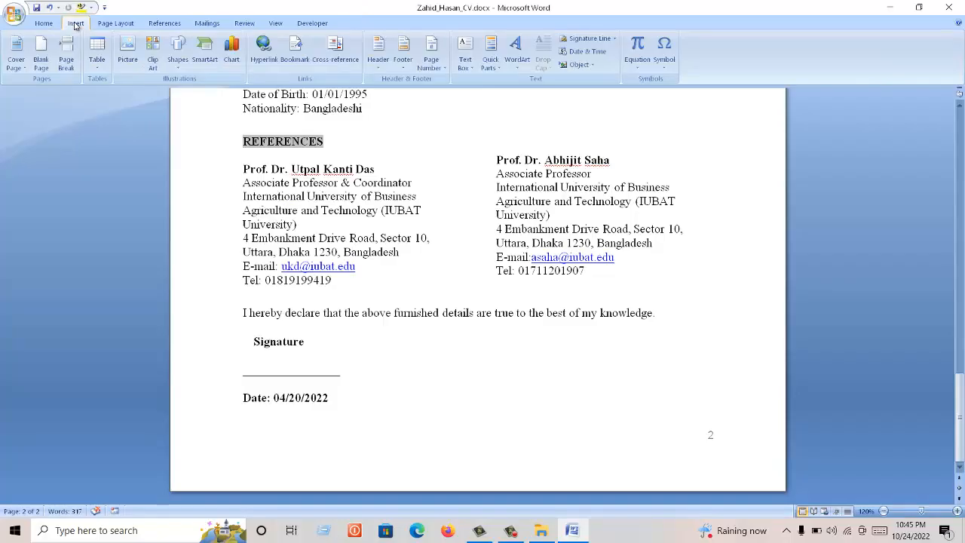
pyautogui.click(126, 53)
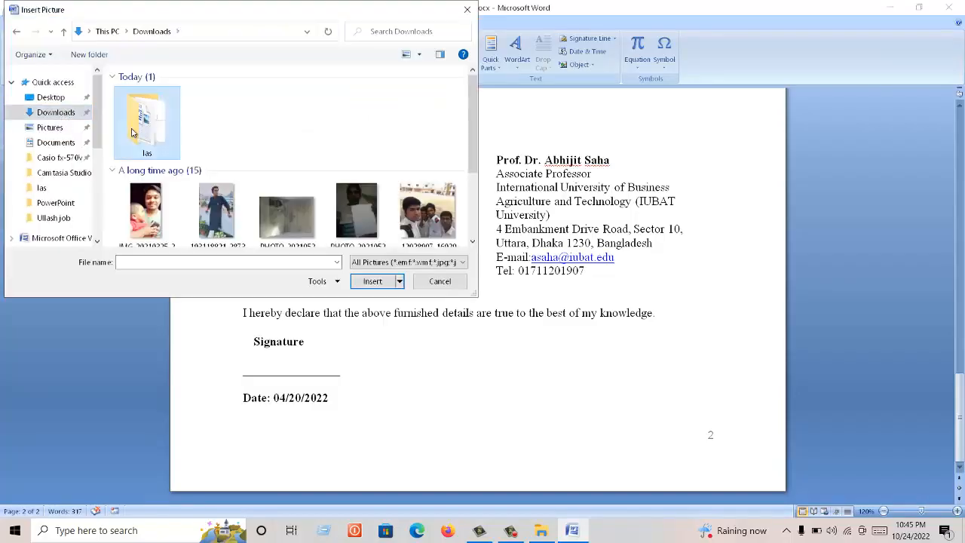
pyautogui.doubleClick(131, 133)
pyautogui.doubleClick(134, 133)
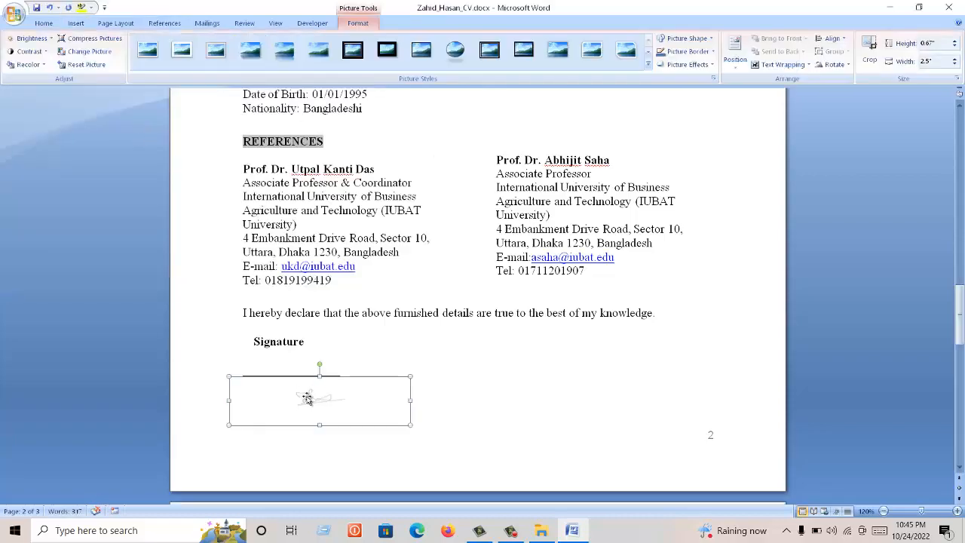
# Step: Set the signature picture's text wrapping to In Front of Text and move it up over the signature line
pyautogui.moveTo(307, 398)
pyautogui.mouseDown()
pyautogui.moveTo(304, 371)
pyautogui.moveTo(309, 398)
pyautogui.moveTo(321, 387)
pyautogui.moveTo(278, 361)
pyautogui.moveTo(305, 390)
pyautogui.moveTo(273, 379)
pyautogui.mouseUp()
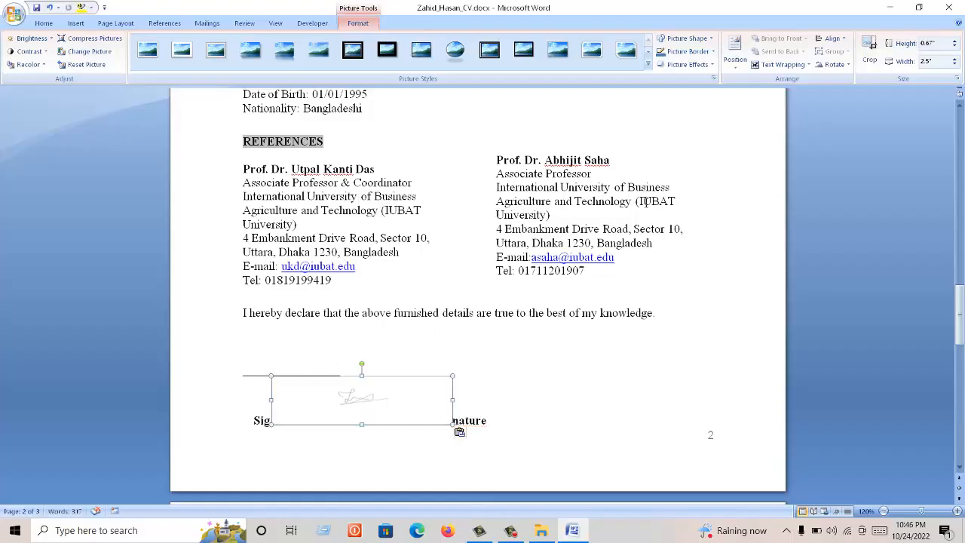
pyautogui.click(807, 66)
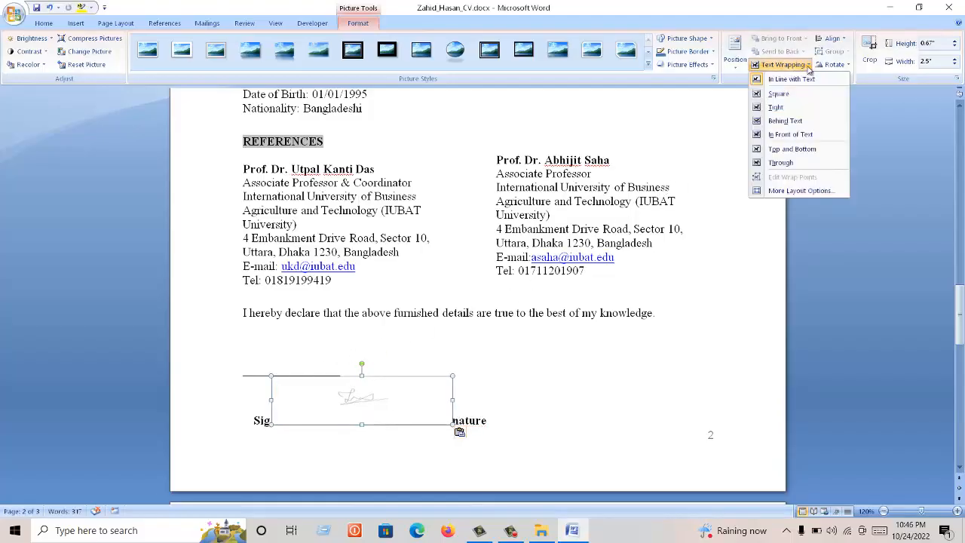
pyautogui.click(804, 136)
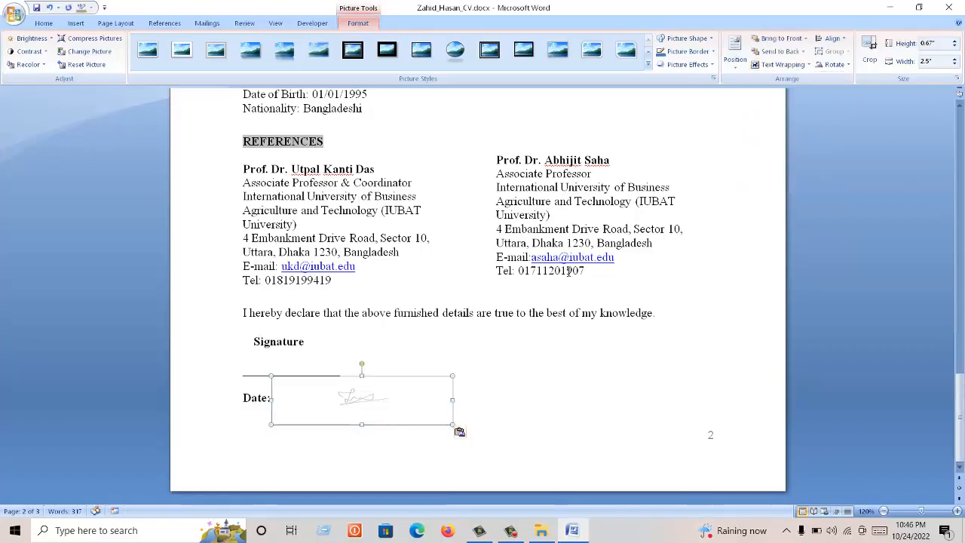
pyautogui.moveTo(388, 393); pyautogui.dragTo(327, 359)
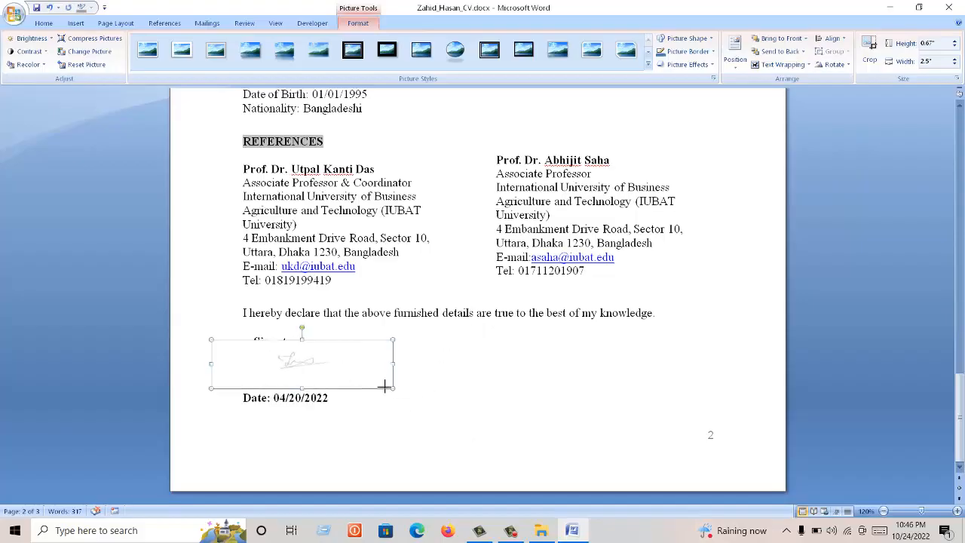